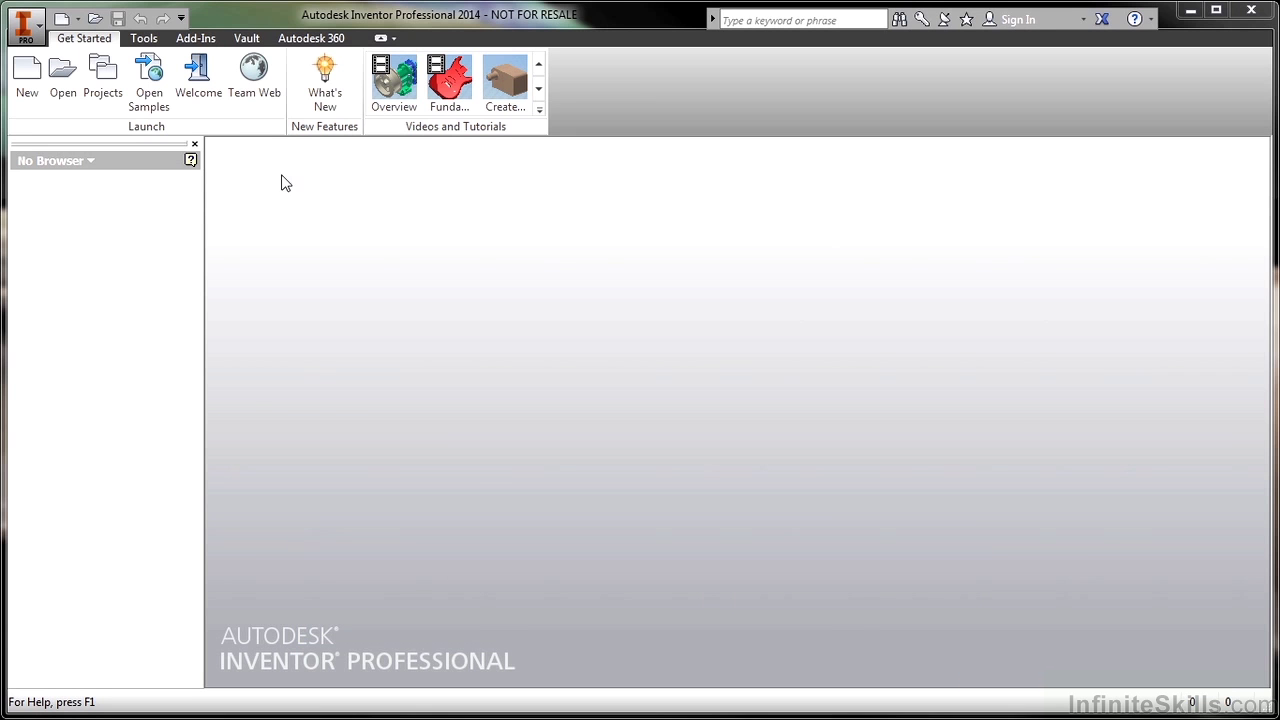
Open AutoCAD Geometry.dwg from the Chapter 19 folder with the Open option for non-Inventor DWG files, view it and close it
click(63, 98)
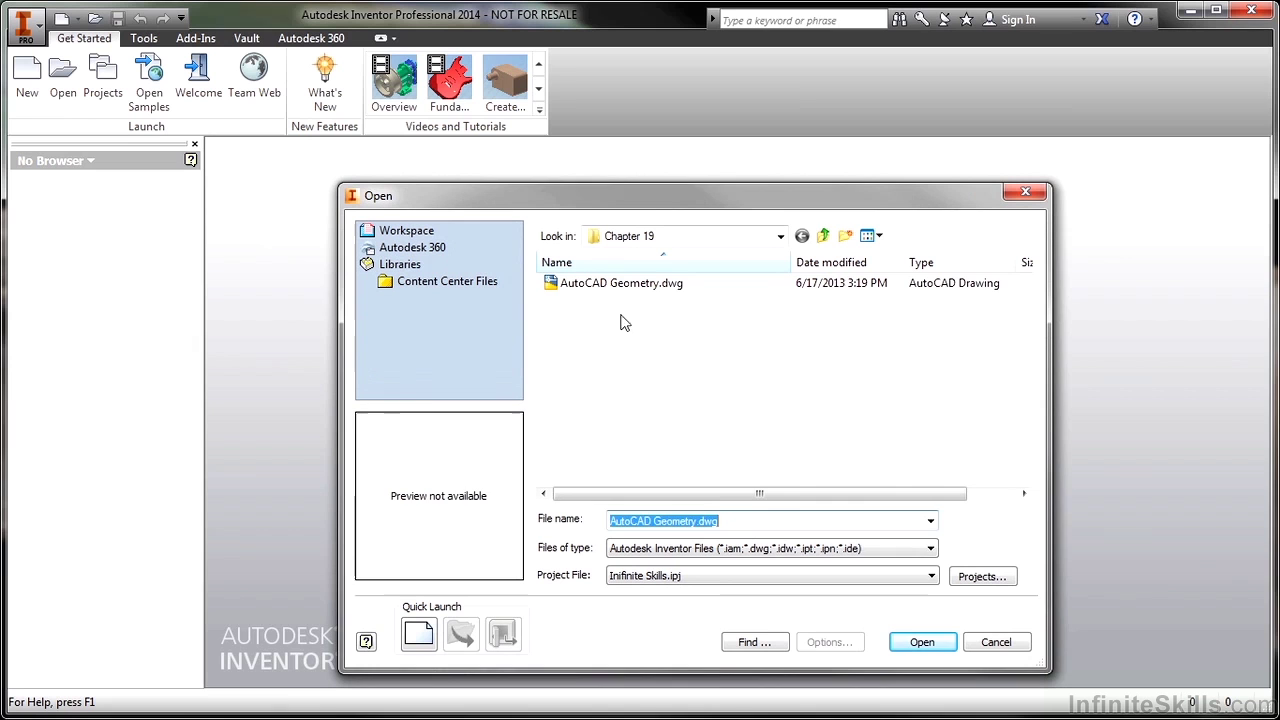
click(640, 288)
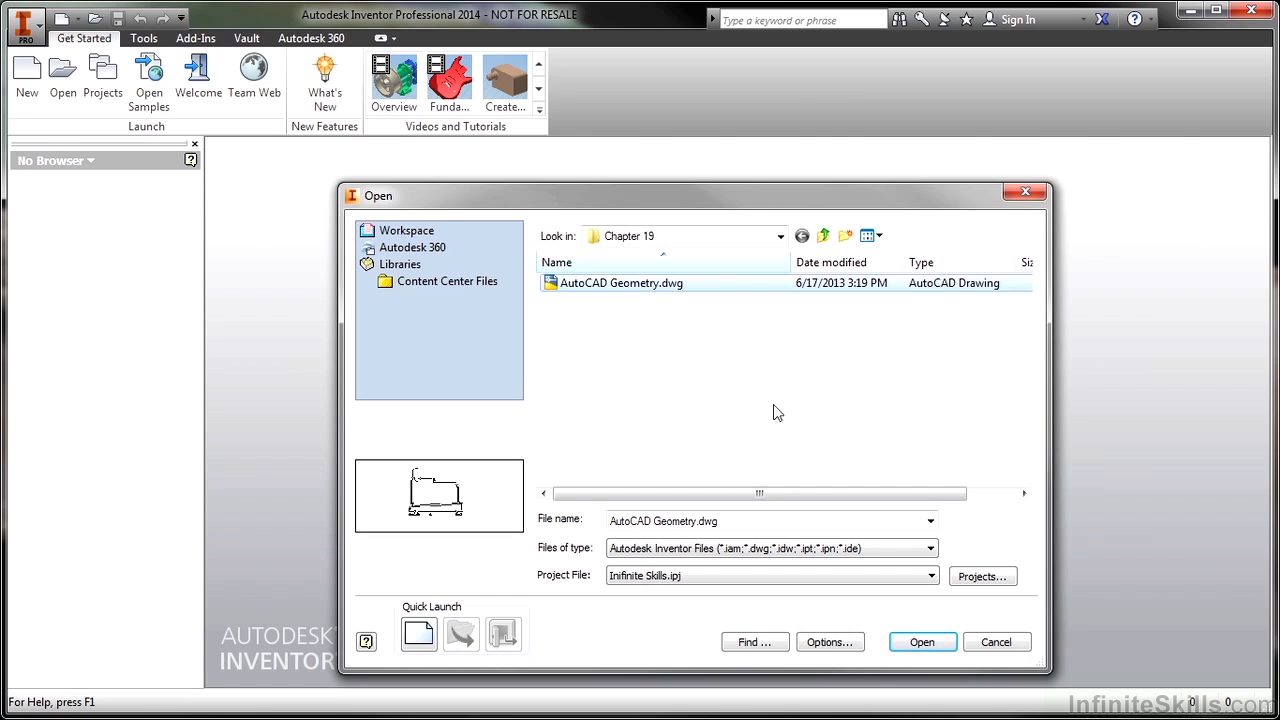
click(912, 644)
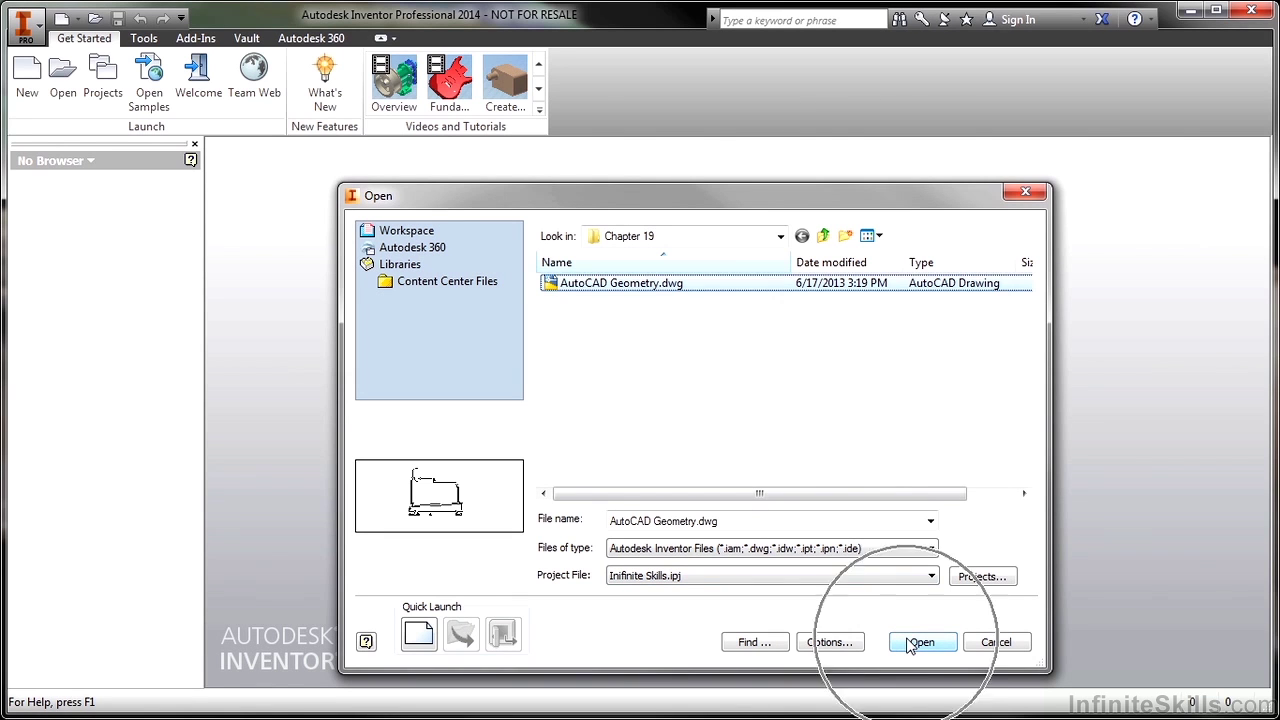
click(857, 643)
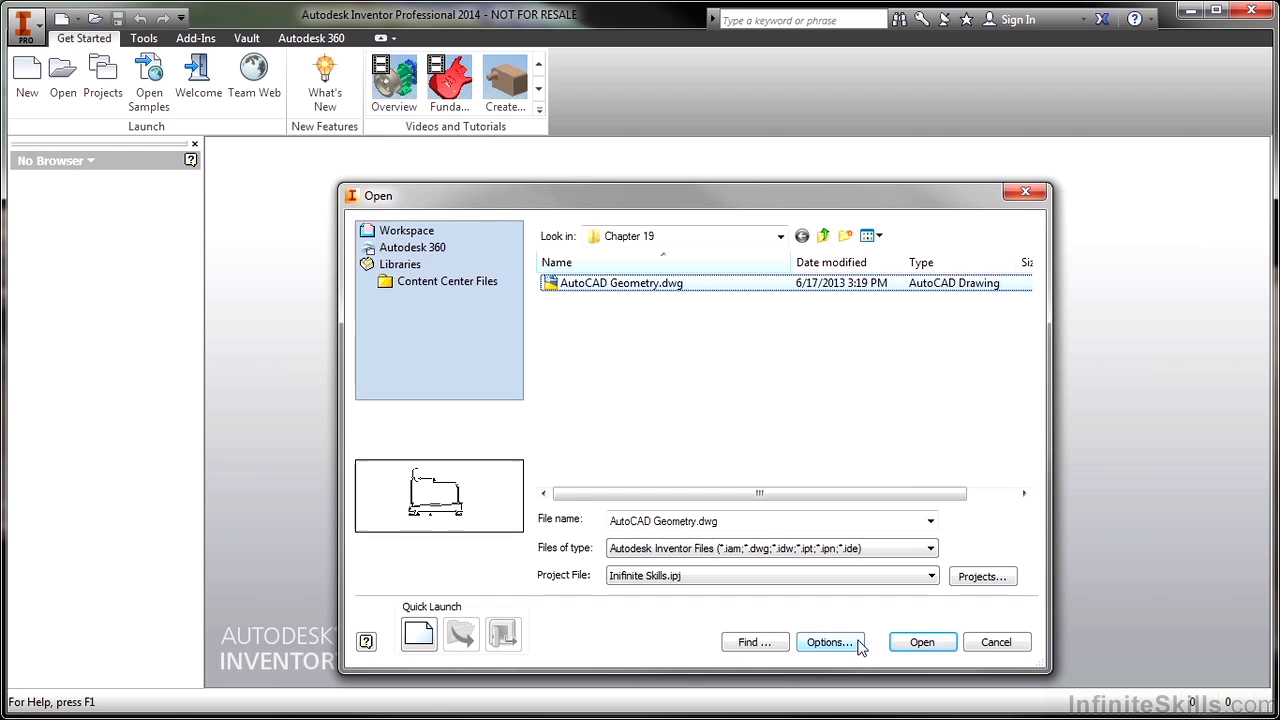
click(857, 645)
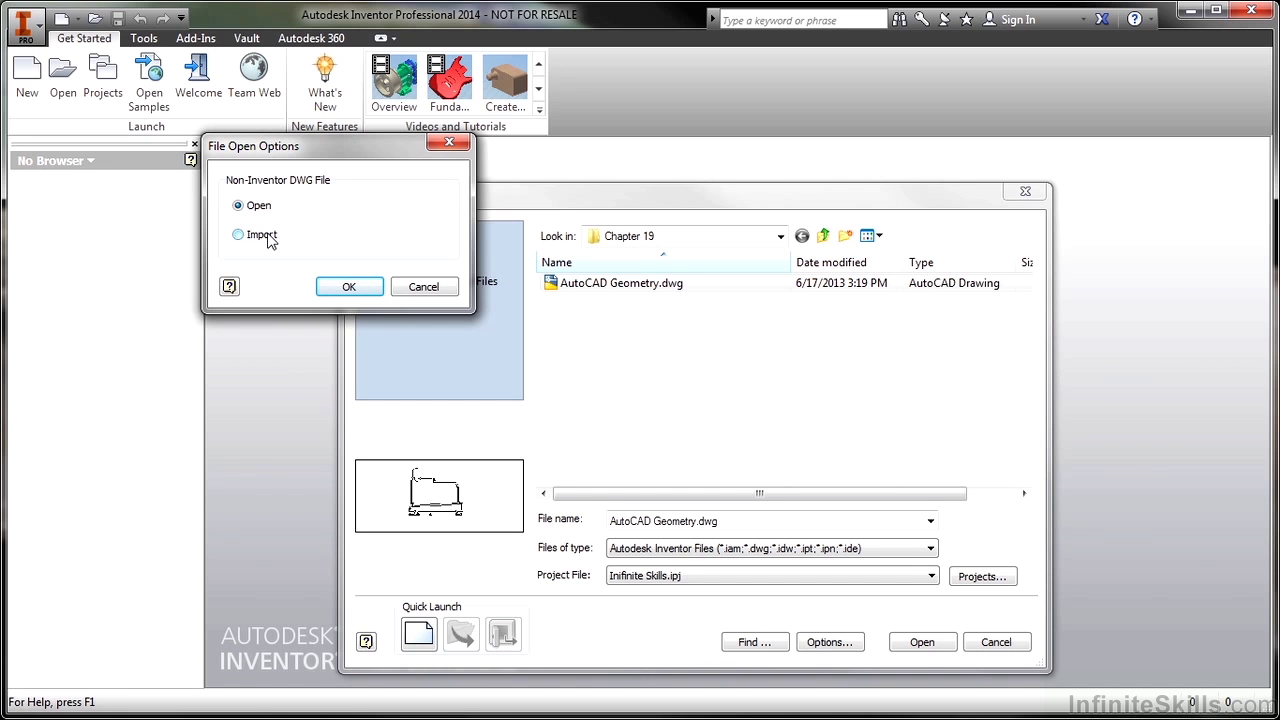
click(337, 287)
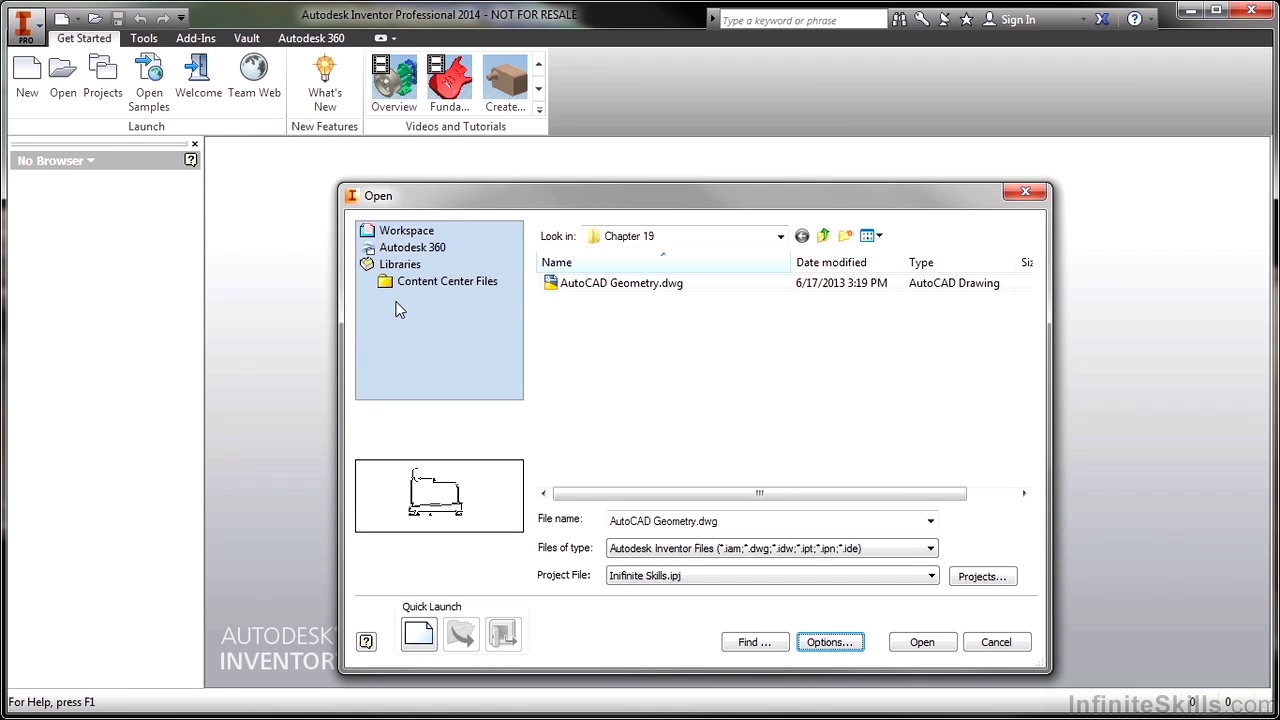
click(922, 645)
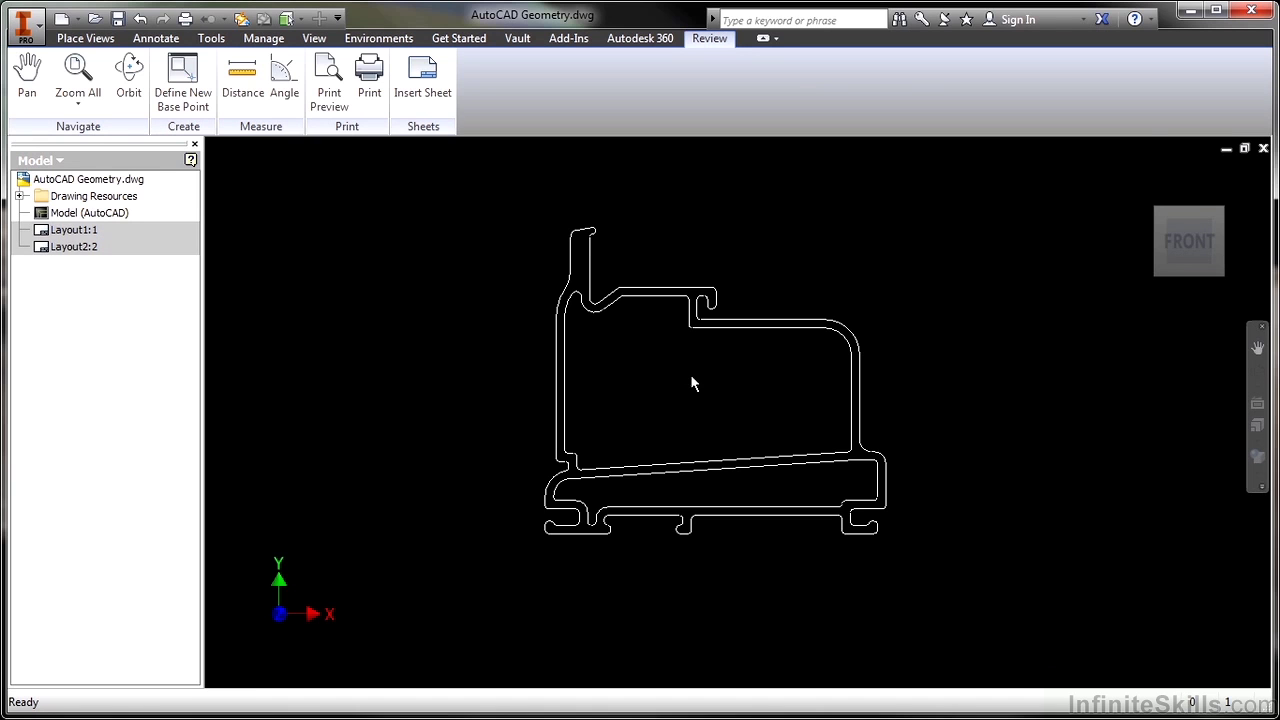
click(1263, 147)
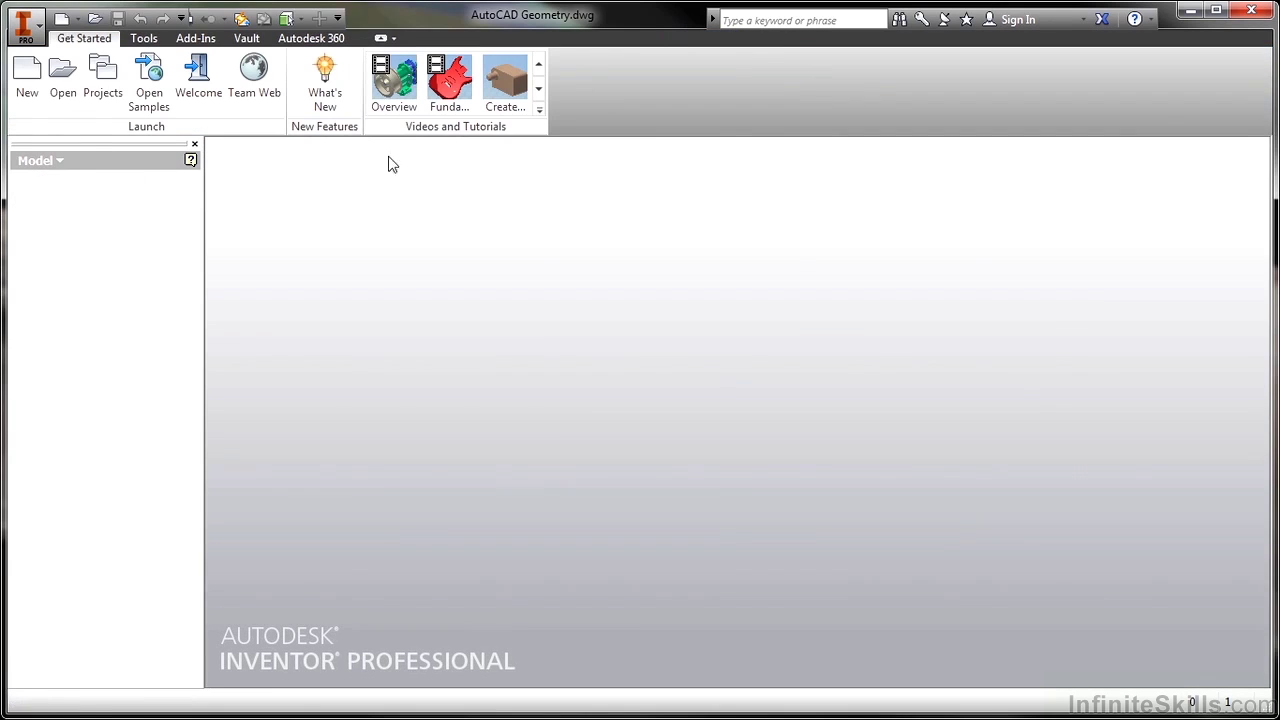
Open AutoCAD Geometry.dwg with the non-Inventor DWG file option set to Import
click(63, 82)
click(622, 284)
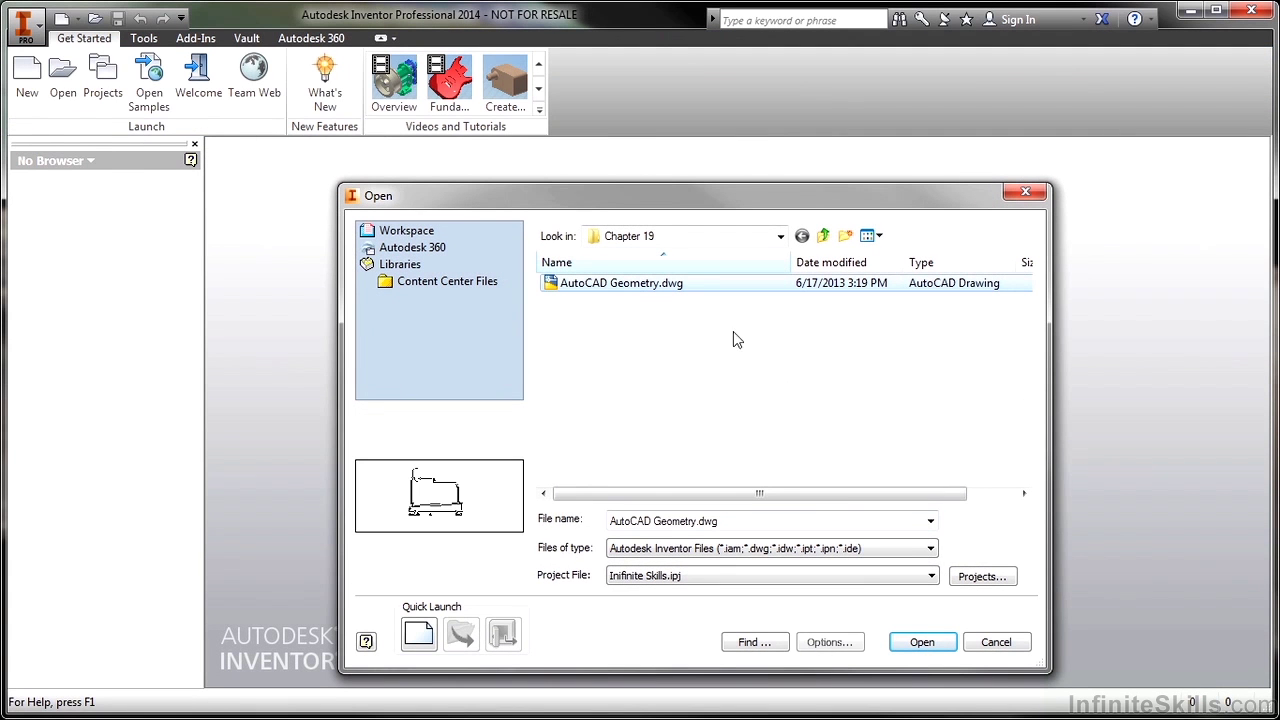
click(830, 642)
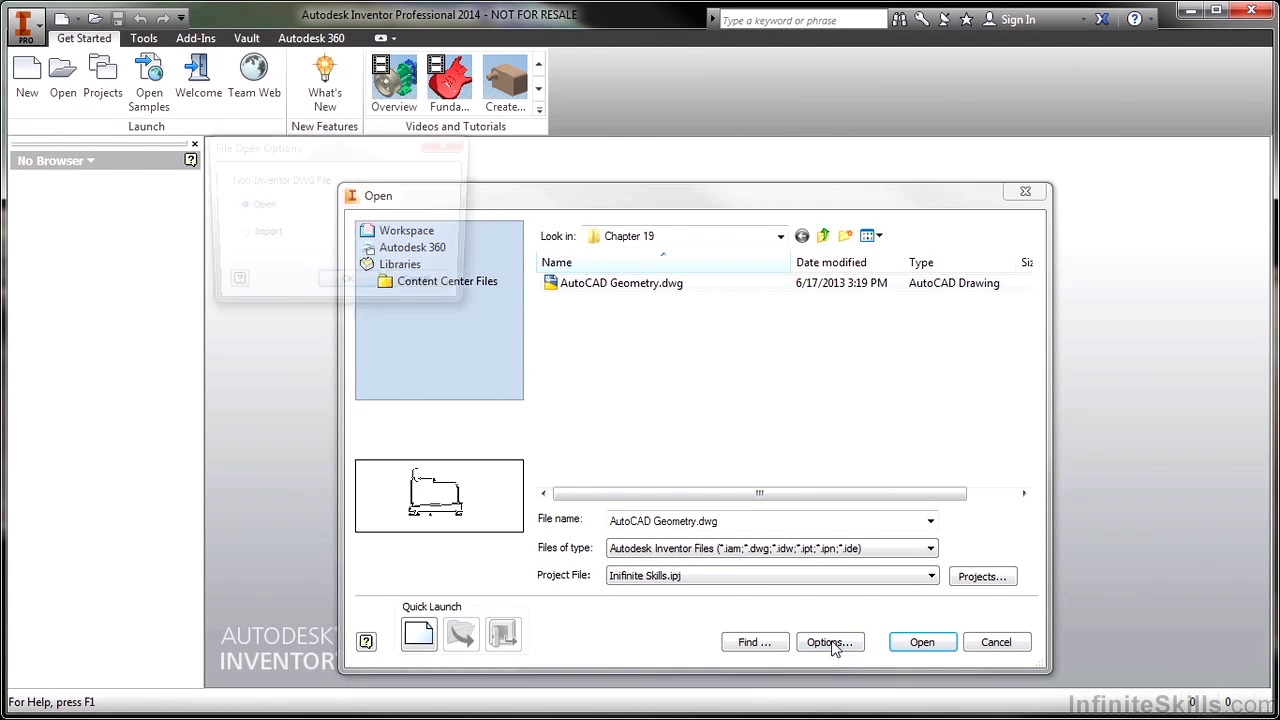
click(252, 240)
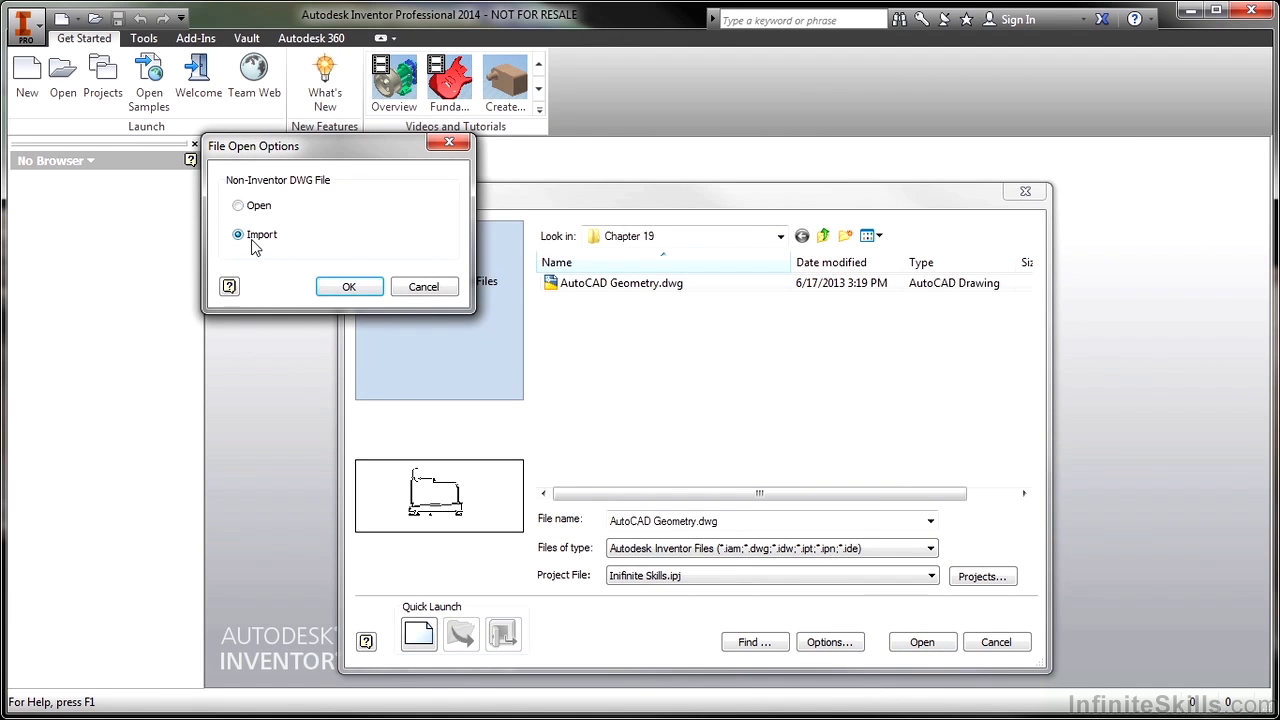
click(343, 287)
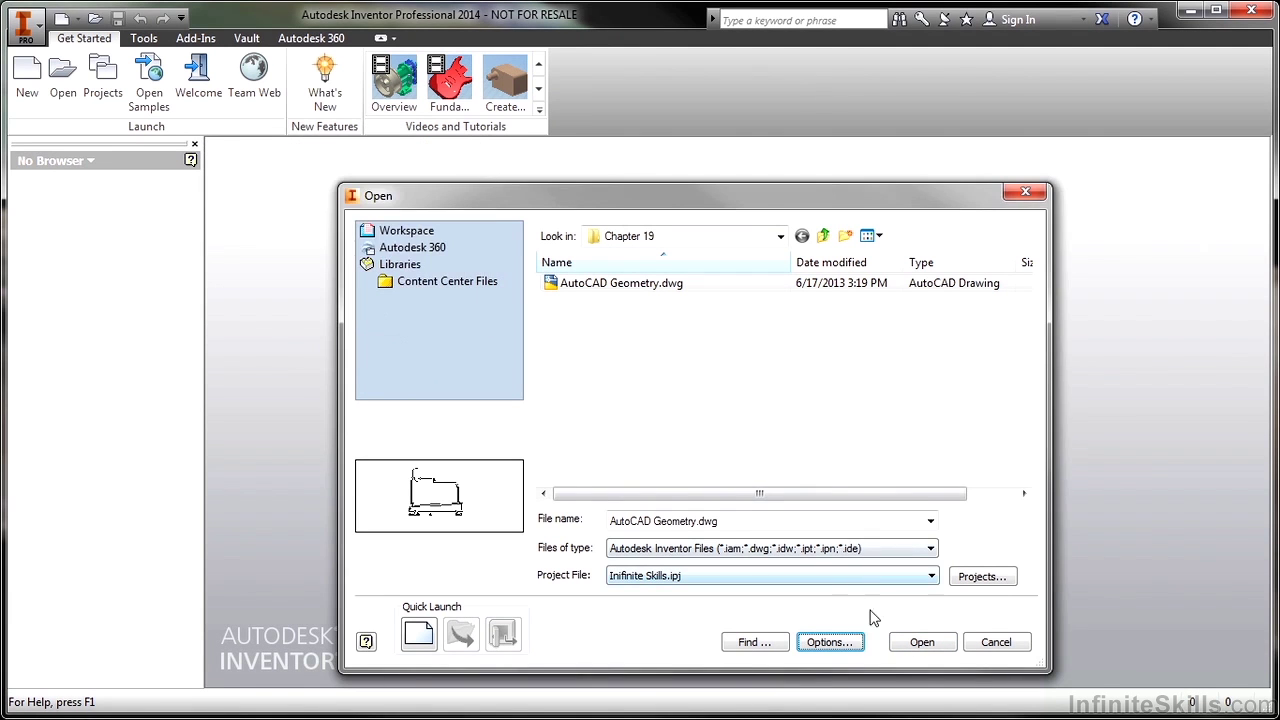
click(919, 642)
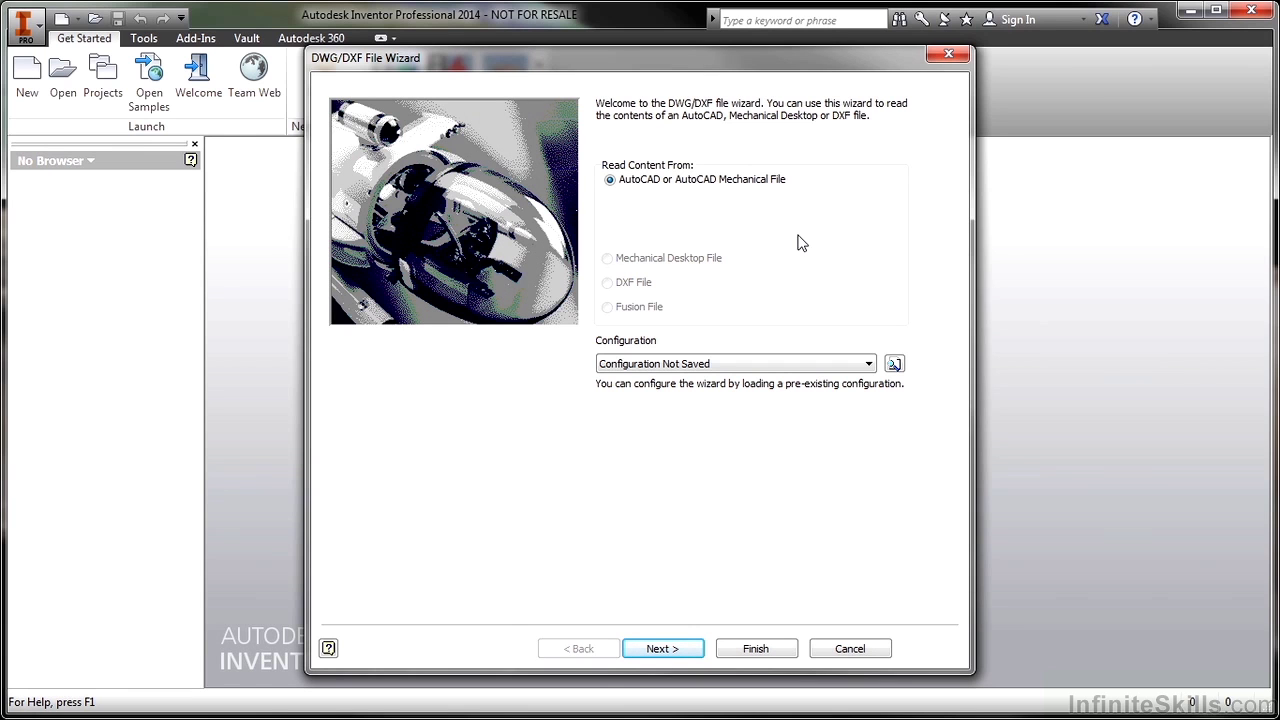
Read the AutoCAD file content and limit the import to the Object layer, excluding layers 0, Defpoints and Title Block
click(679, 650)
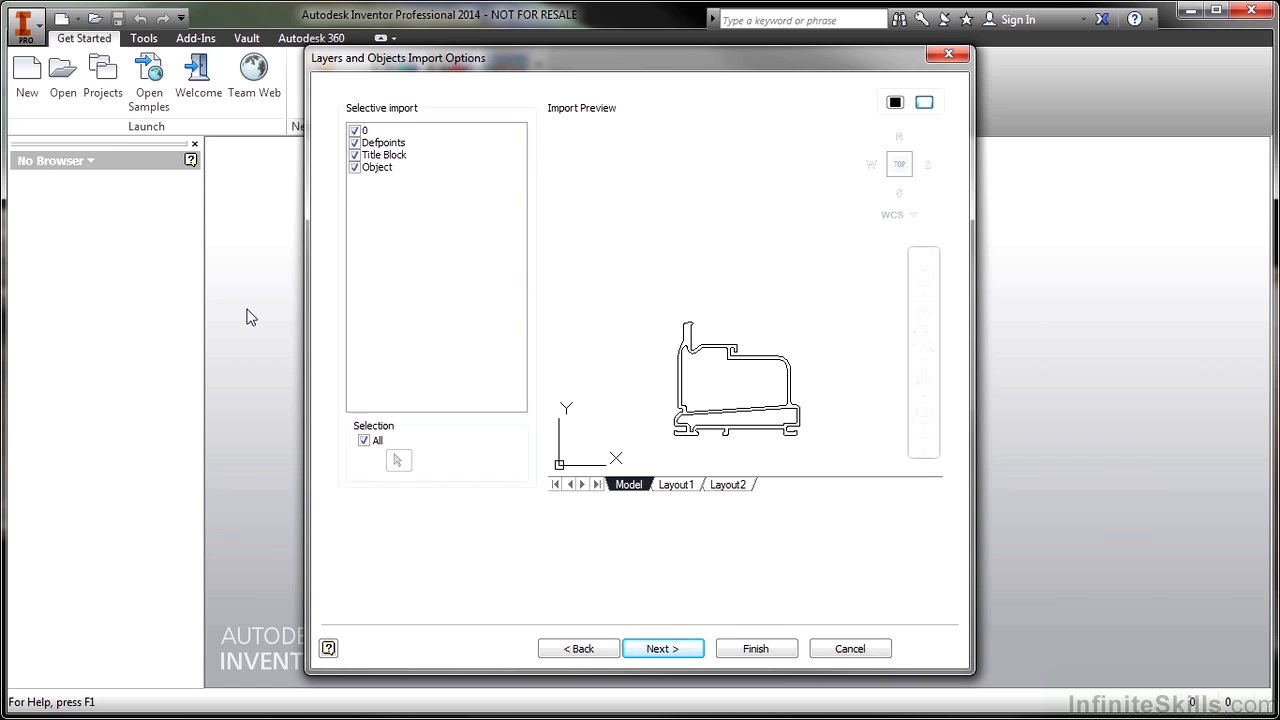
middle_drag(727, 431, 714, 342)
scroll(714, 342, up, 5)
scroll(743, 309, down, 3)
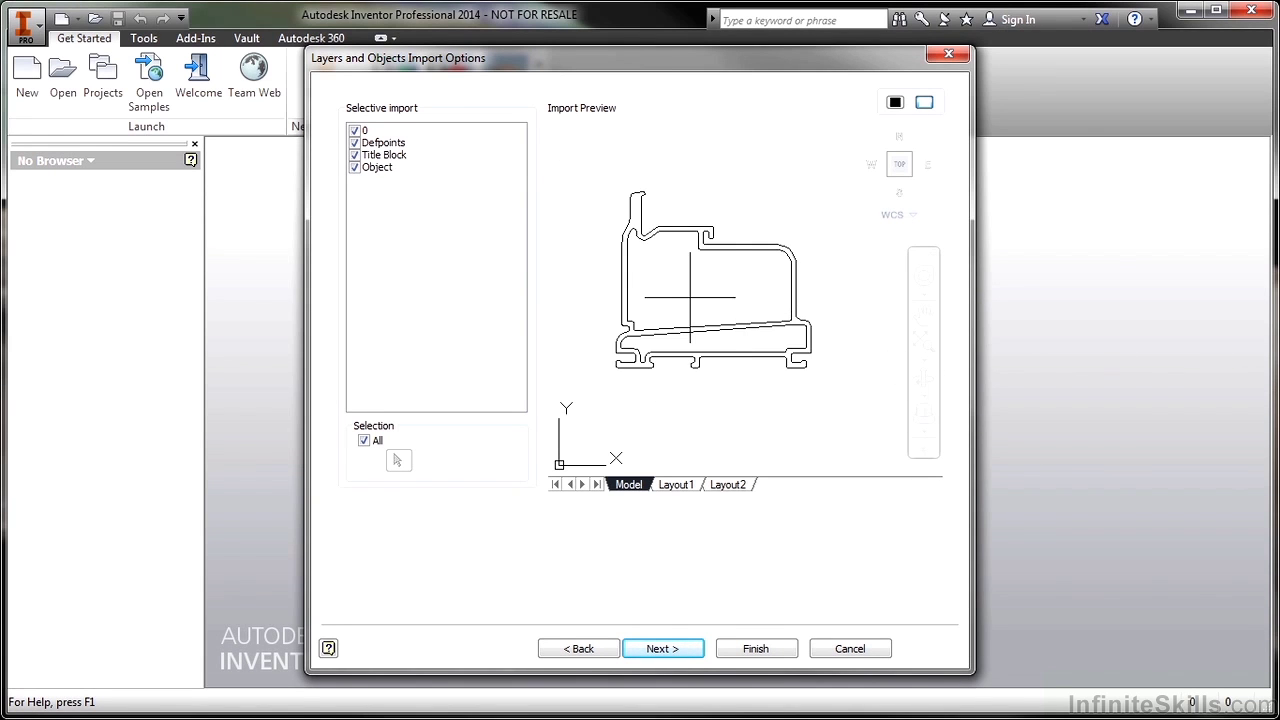
click(355, 143)
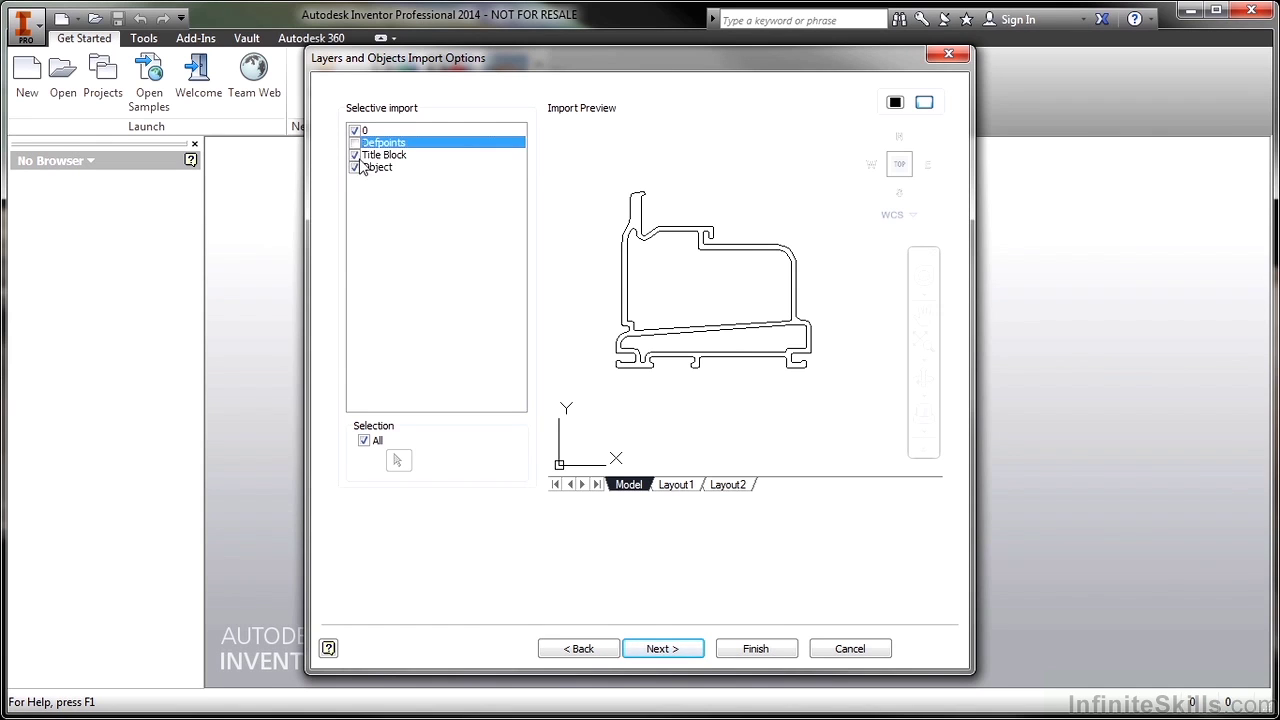
click(355, 155)
click(355, 131)
click(355, 167)
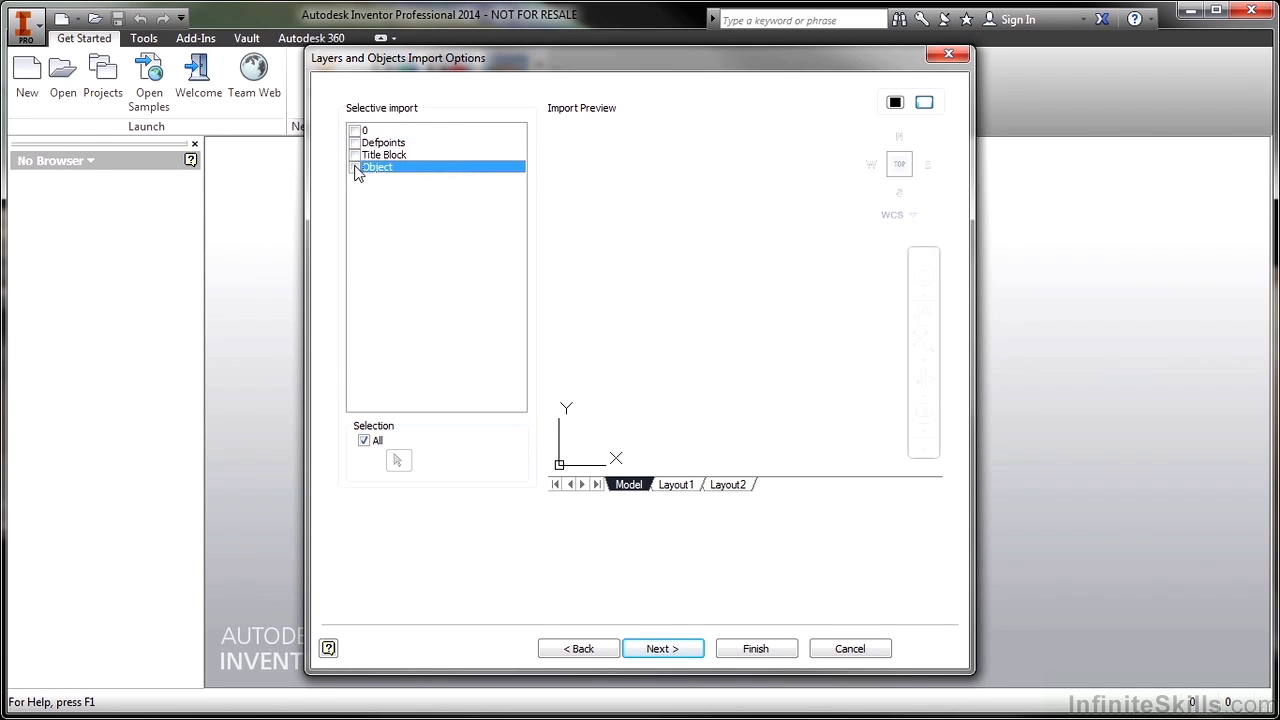
Turn off the import of all objects and window-select the entire profile in the import preview
click(363, 440)
click(391, 473)
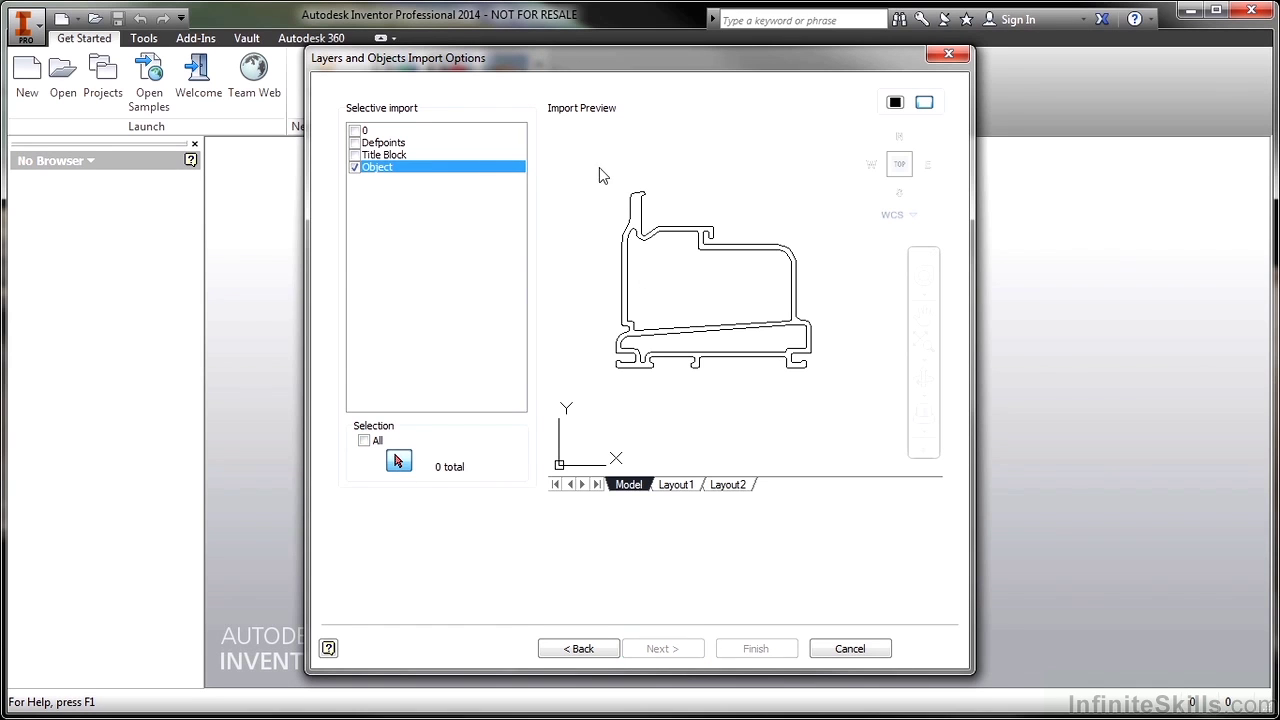
drag(599, 167, 837, 372)
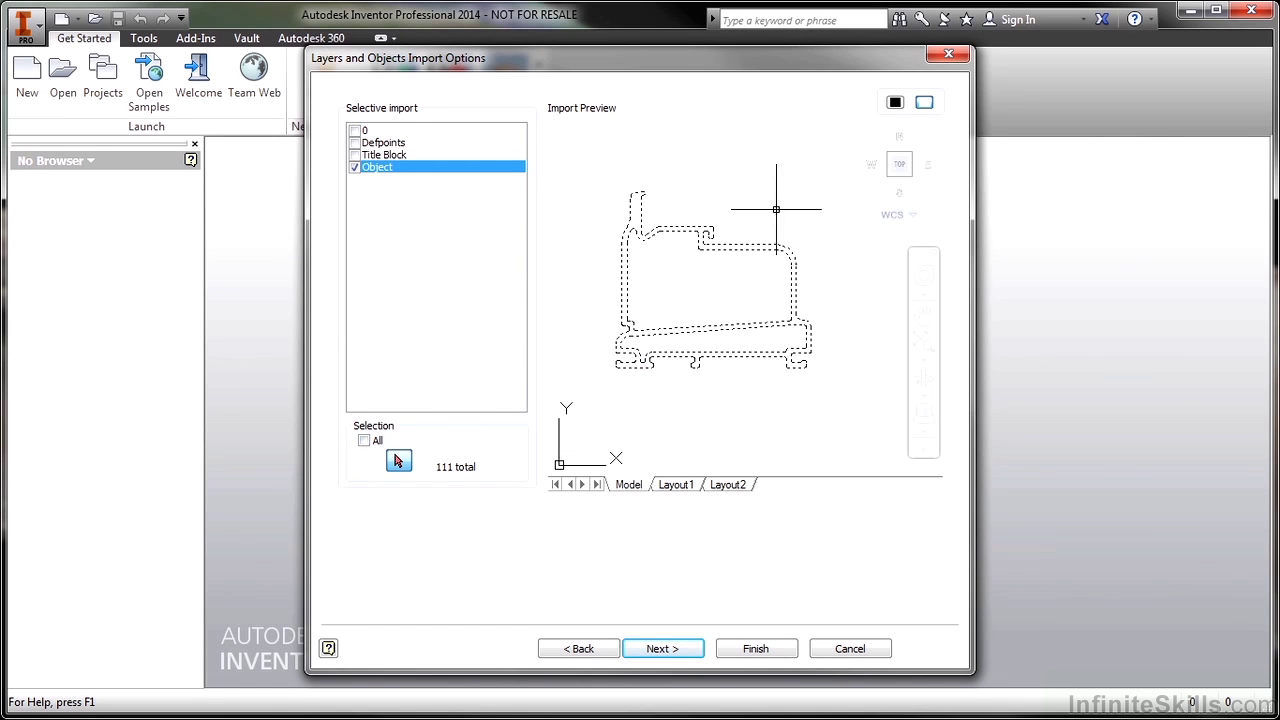
Set the 2D data destination to New Part and choose Infinite Skills.ipt as the part template
click(683, 651)
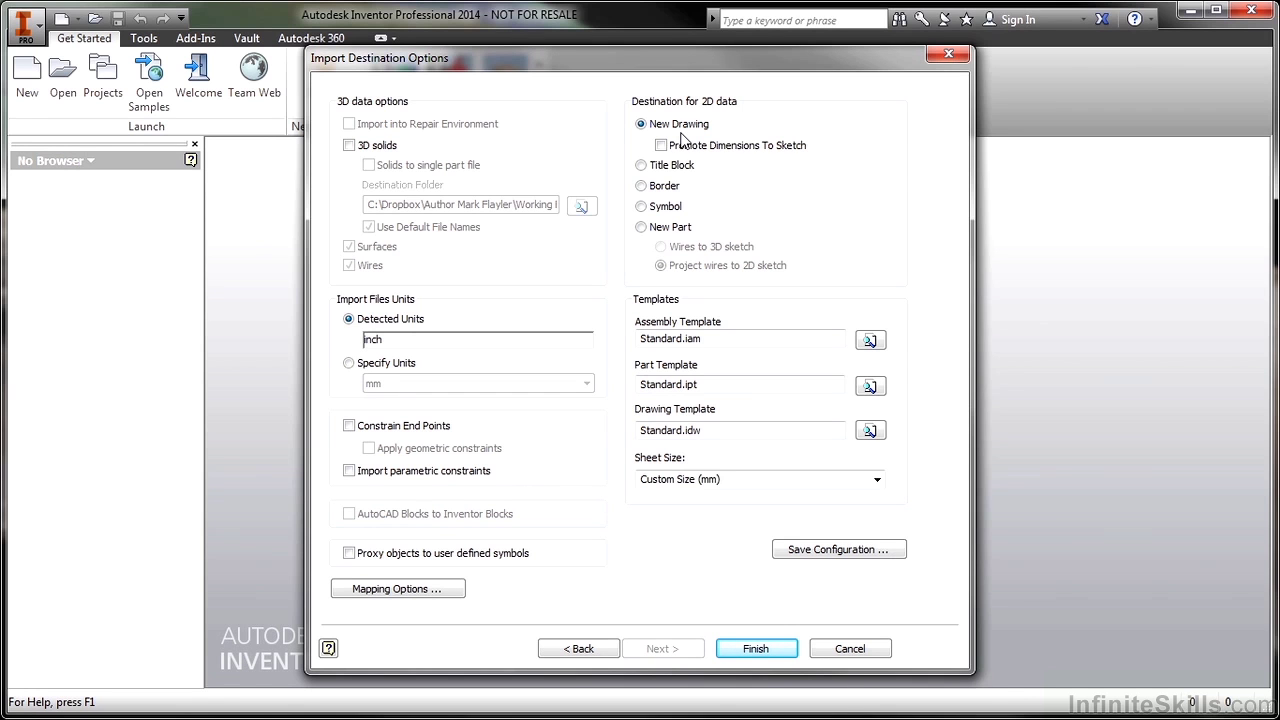
click(641, 228)
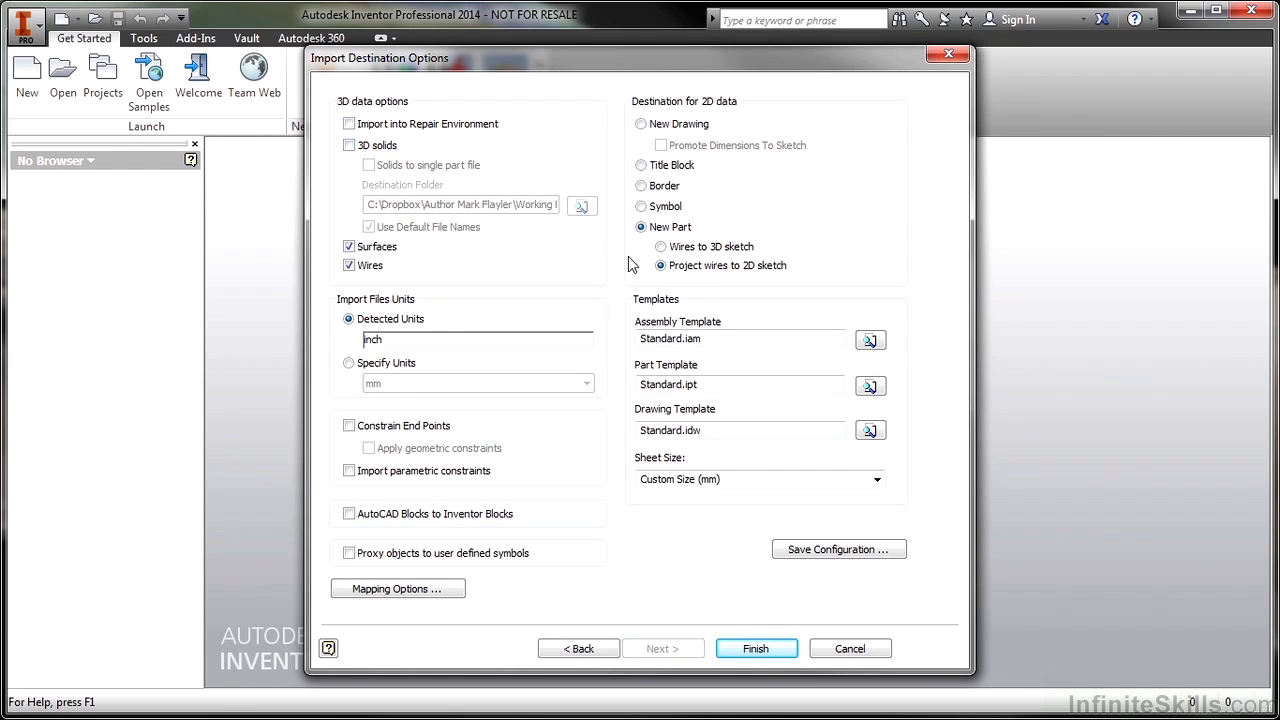
click(869, 388)
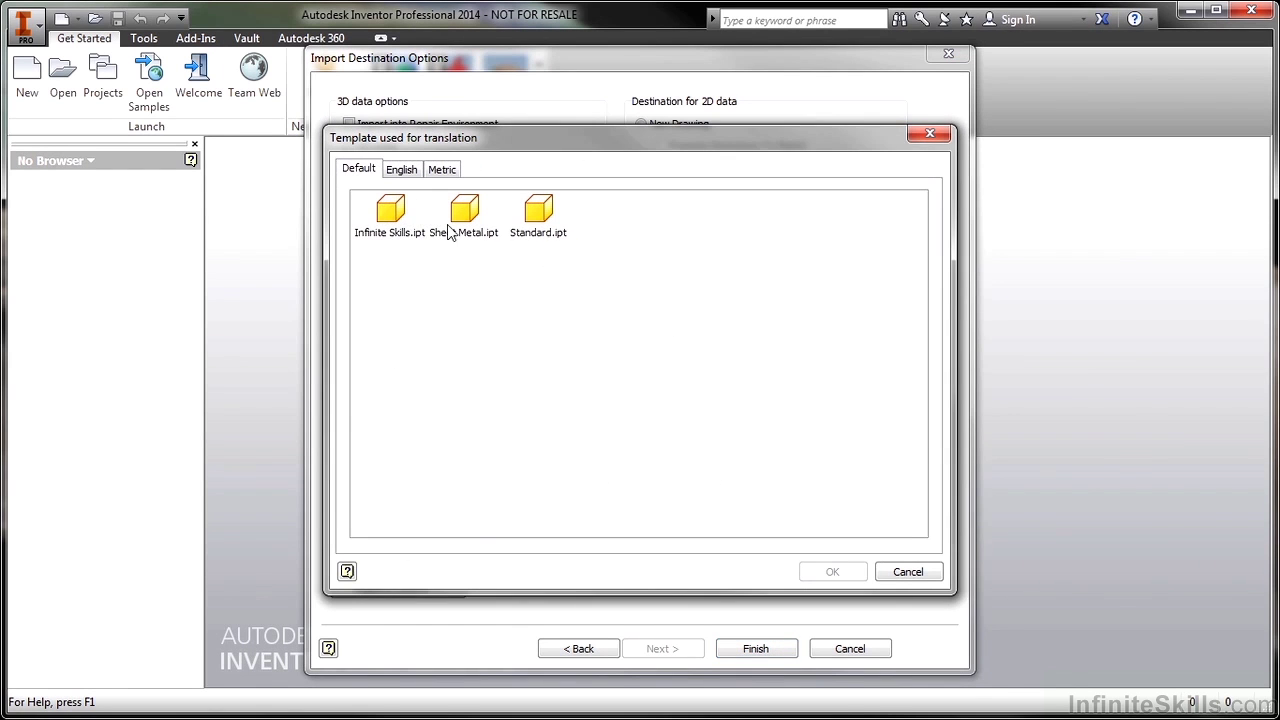
click(407, 215)
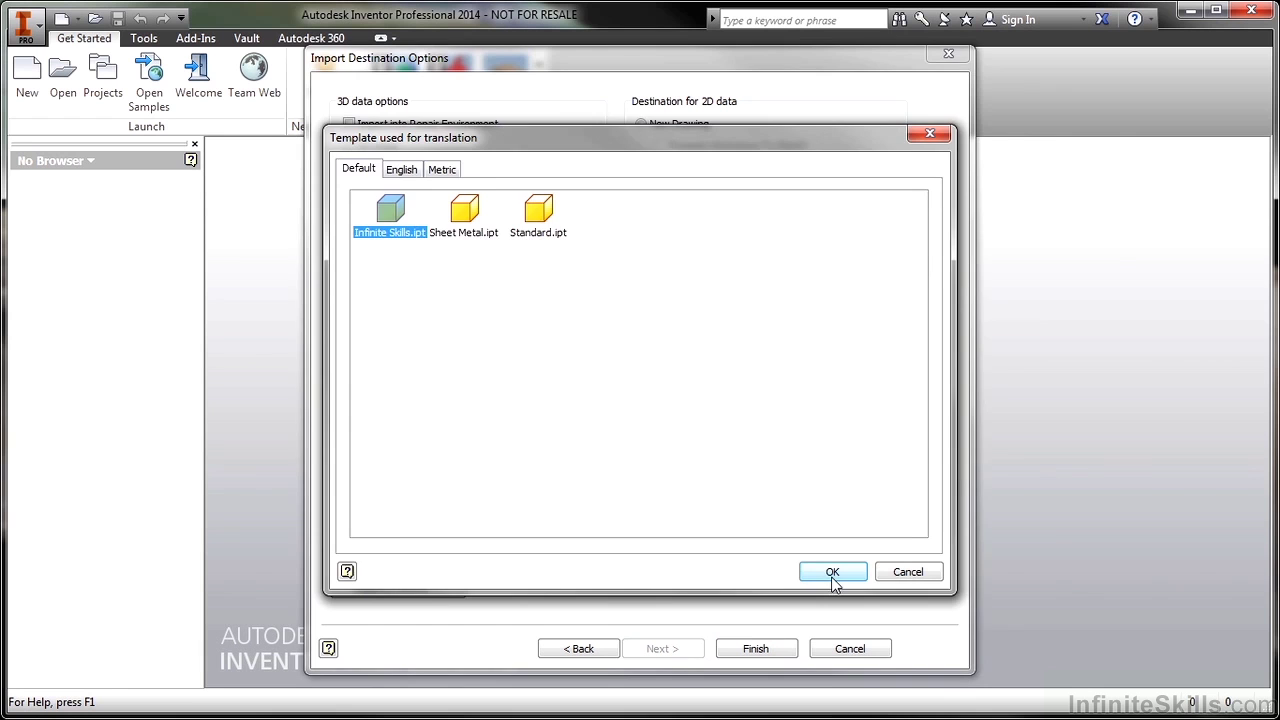
click(832, 575)
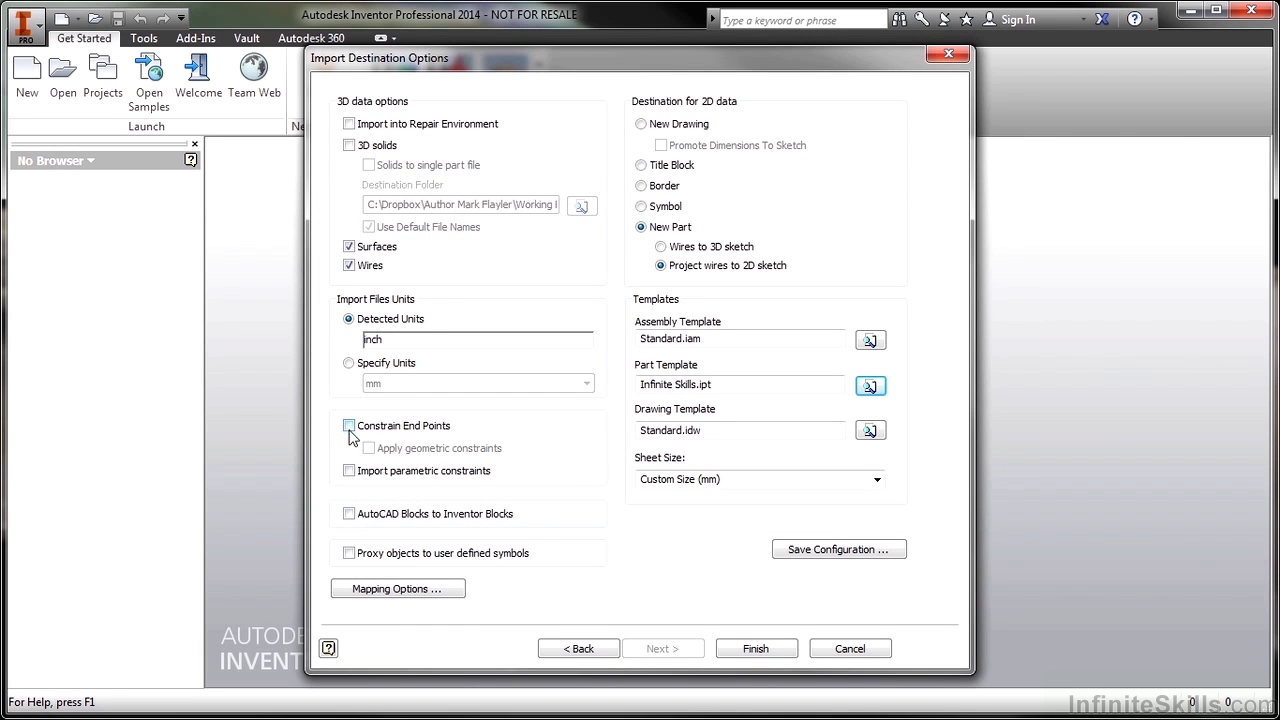
Enable Constrain End Points, check the layer mapping options and finish the import
click(349, 427)
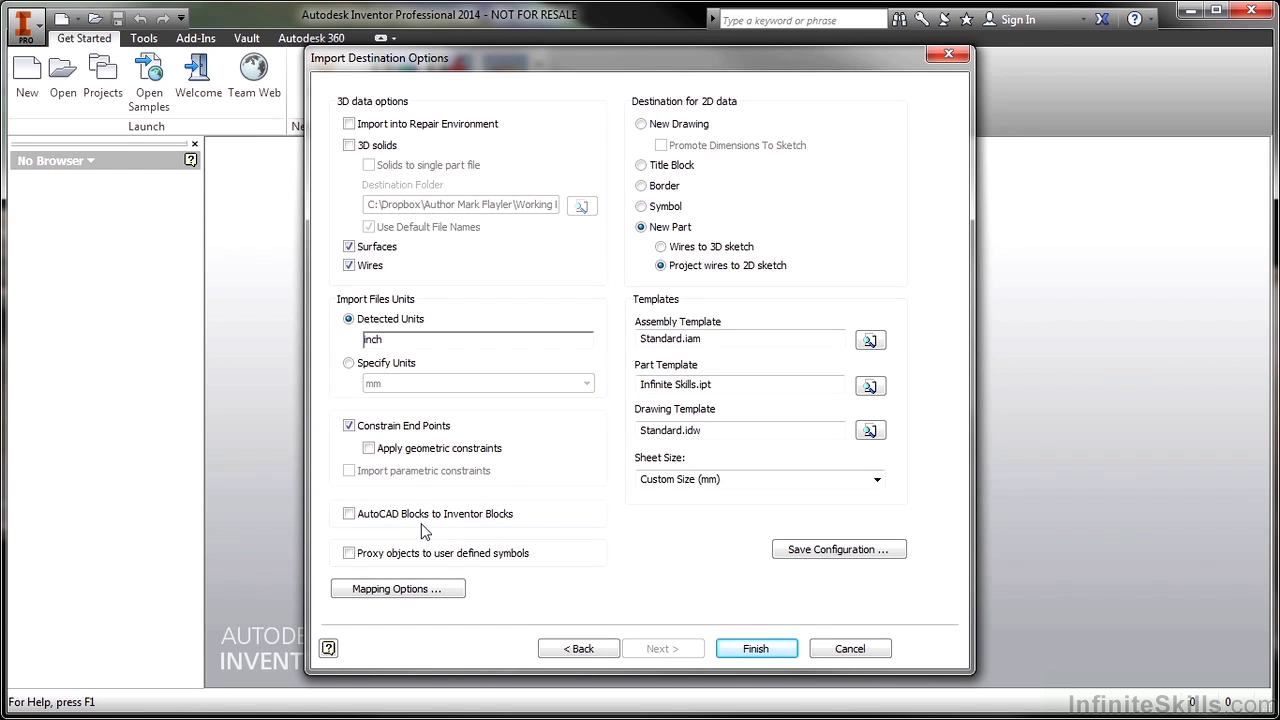
click(418, 589)
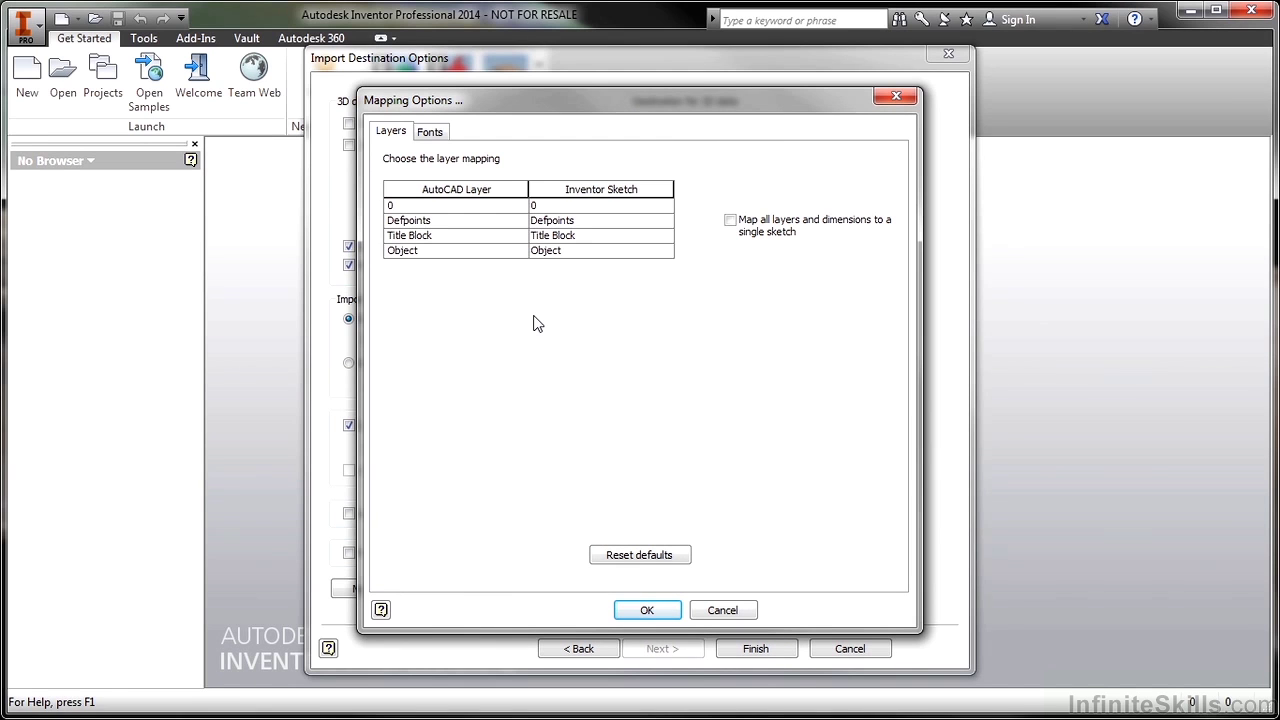
click(646, 610)
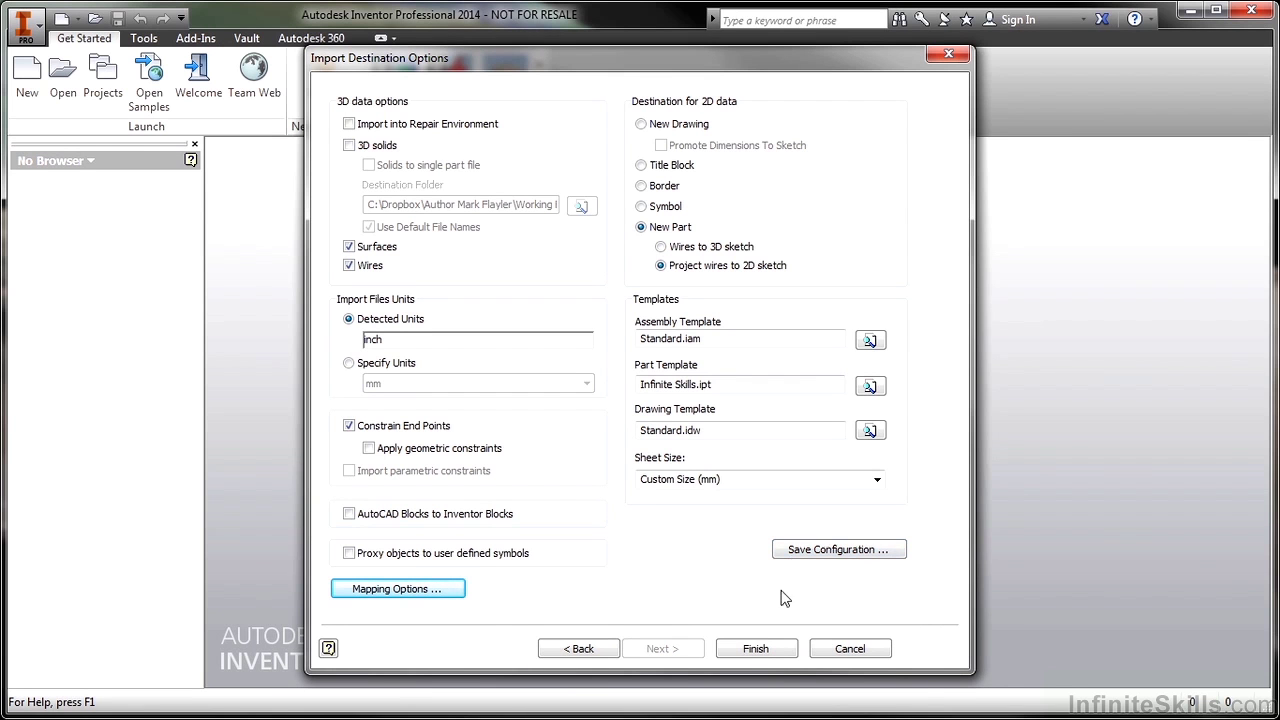
click(757, 647)
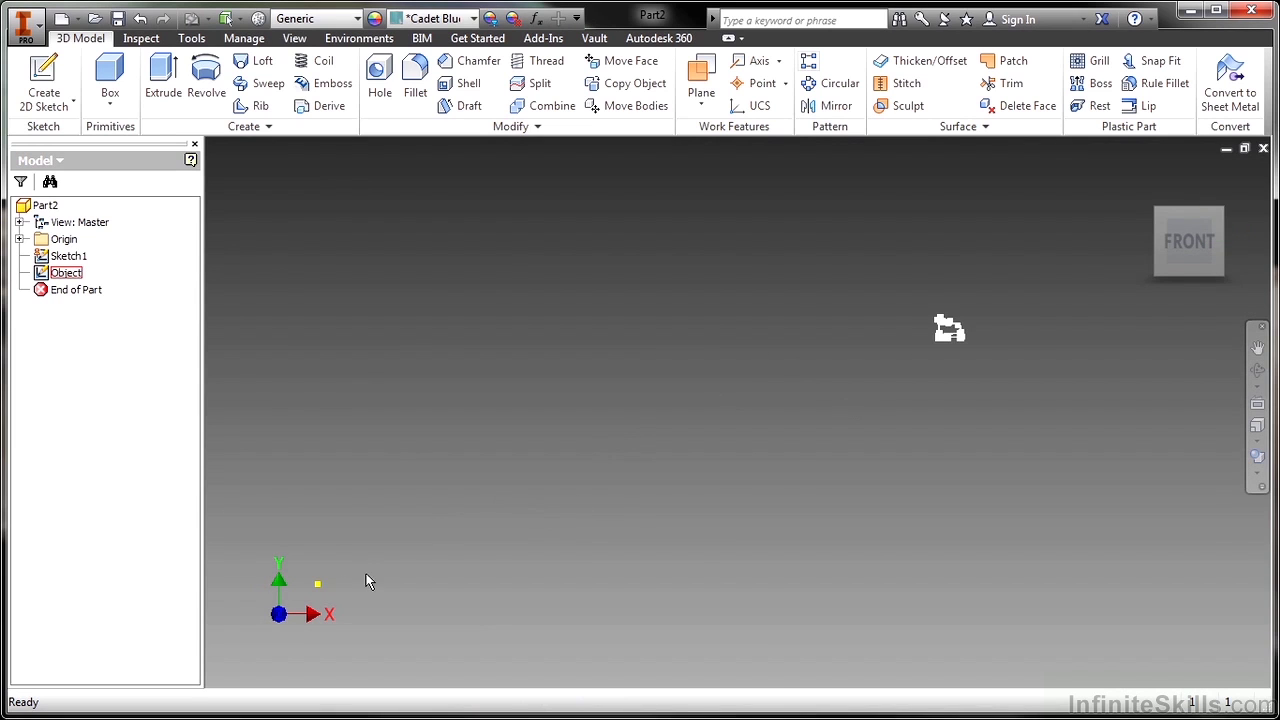
Delete Sketch1 from the new part and open the imported Object sketch for editing
click(871, 377)
right_click(74, 258)
click(124, 311)
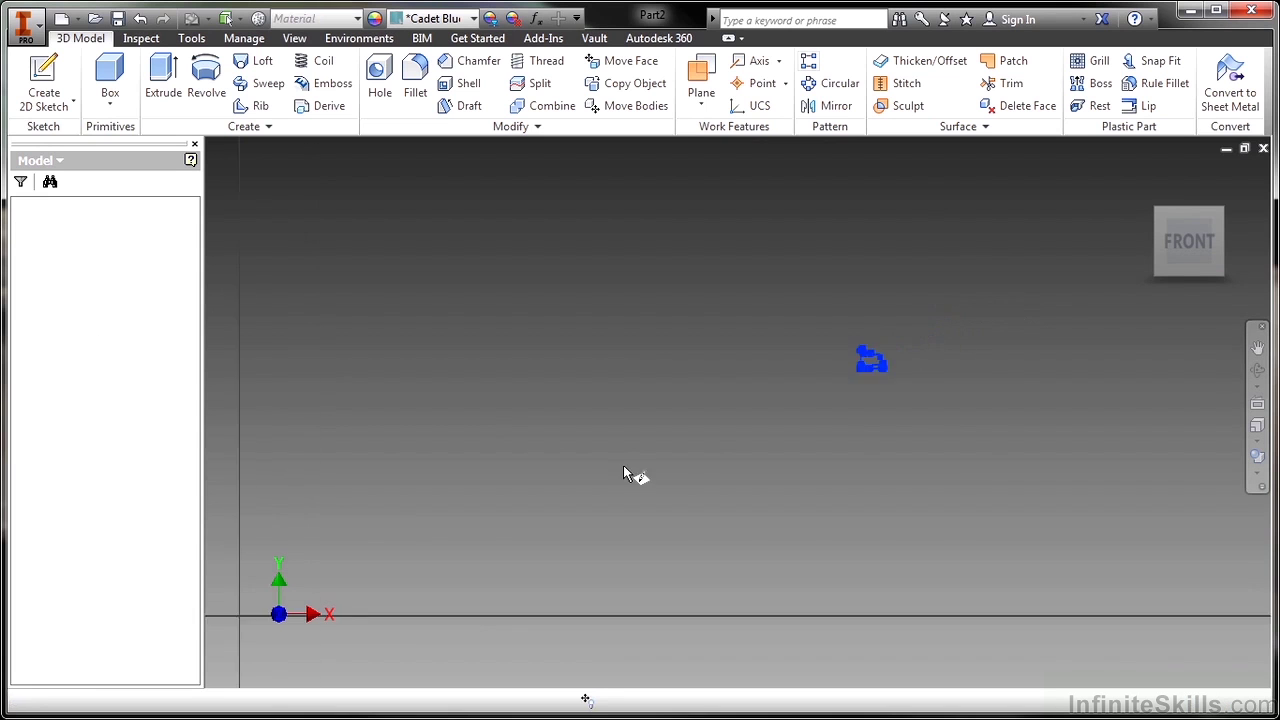
double_click(740, 415)
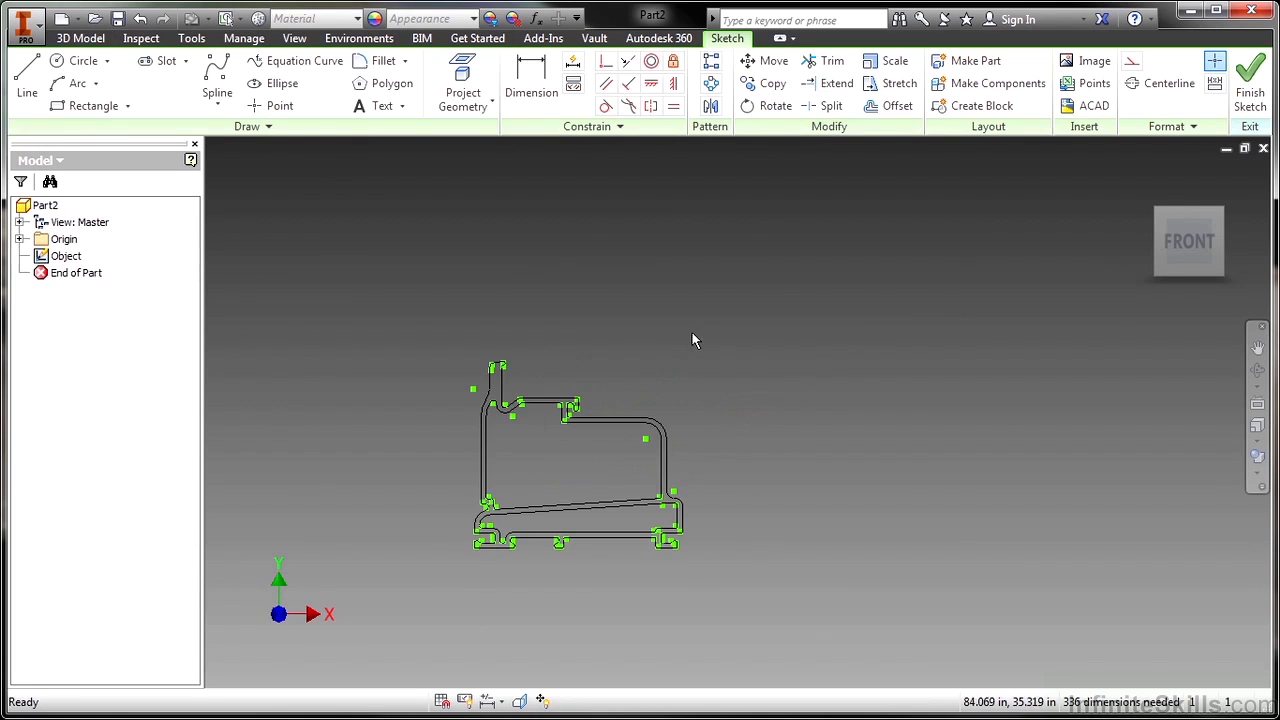
Move the entire profile close to the sketch origin, using the small inner arc's centre near the profile's lower-left corner as base point
click(768, 60)
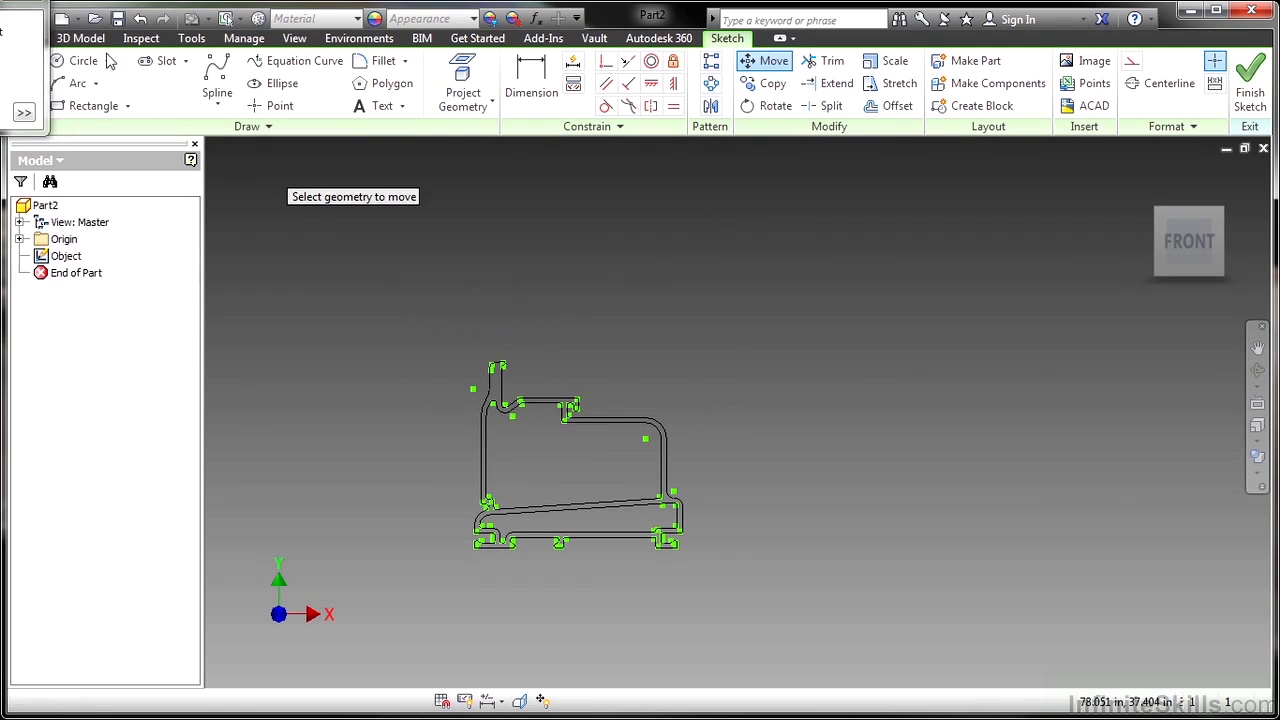
drag(427, 323, 786, 626)
scroll(487, 570, up, 10)
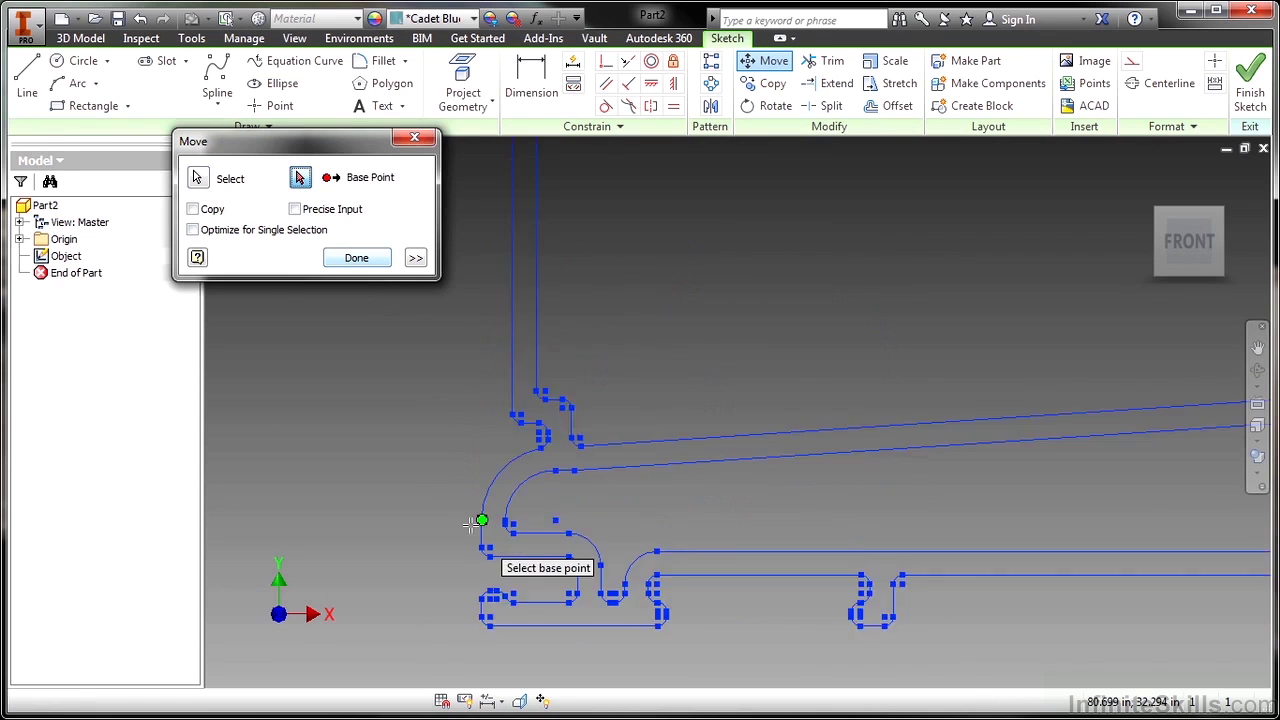
click(572, 496)
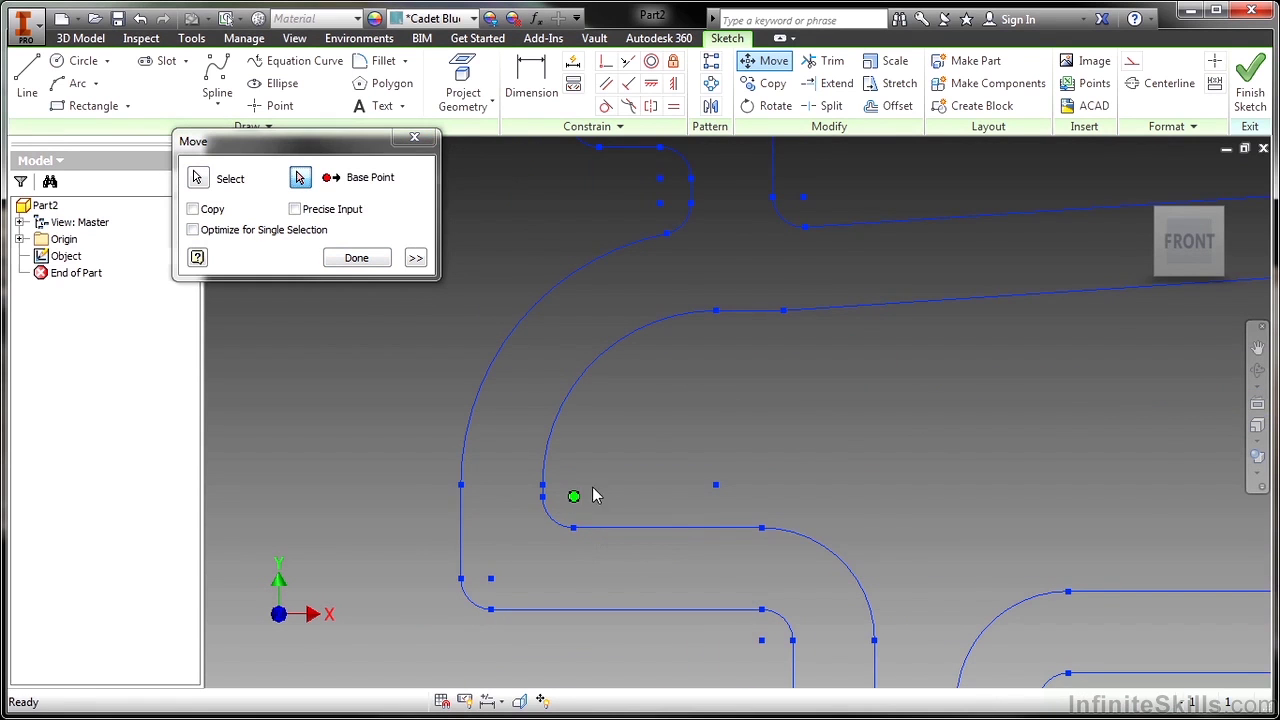
scroll(557, 530, down, 10)
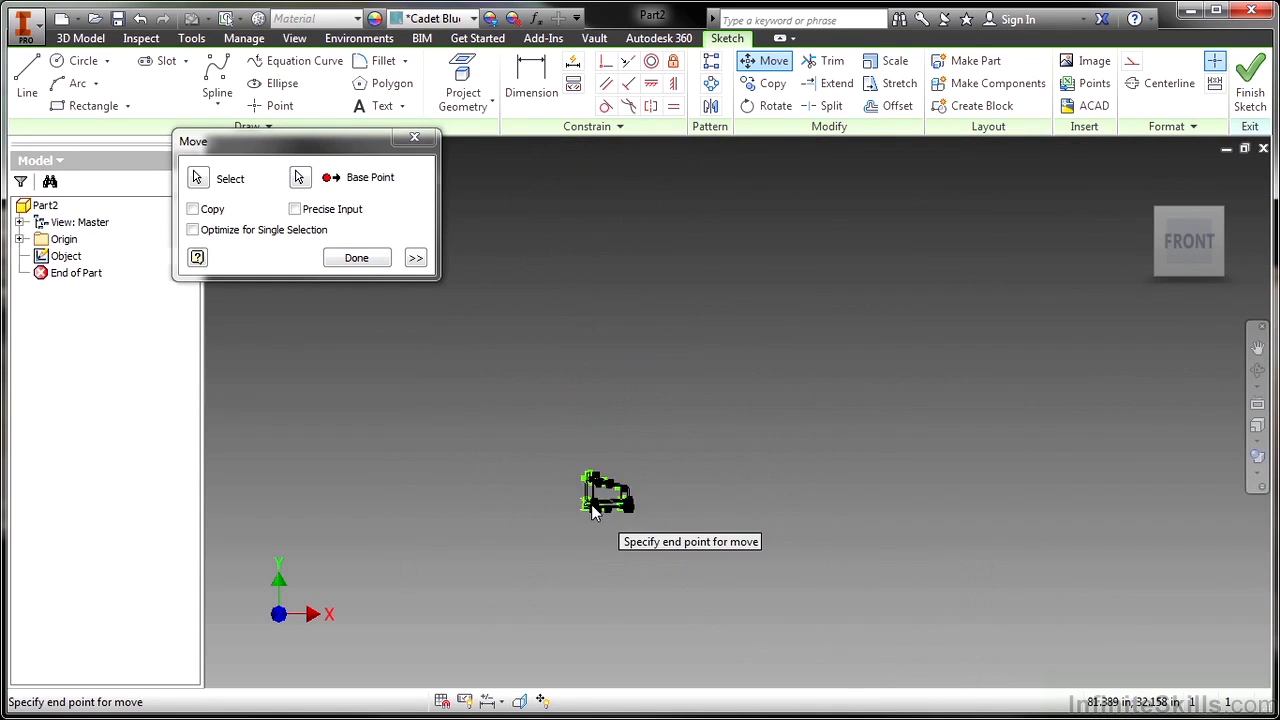
mouse_move(455, 595)
middle_down()
mouse_move(594, 532)
mouse_move(771, 481)
middle_up()
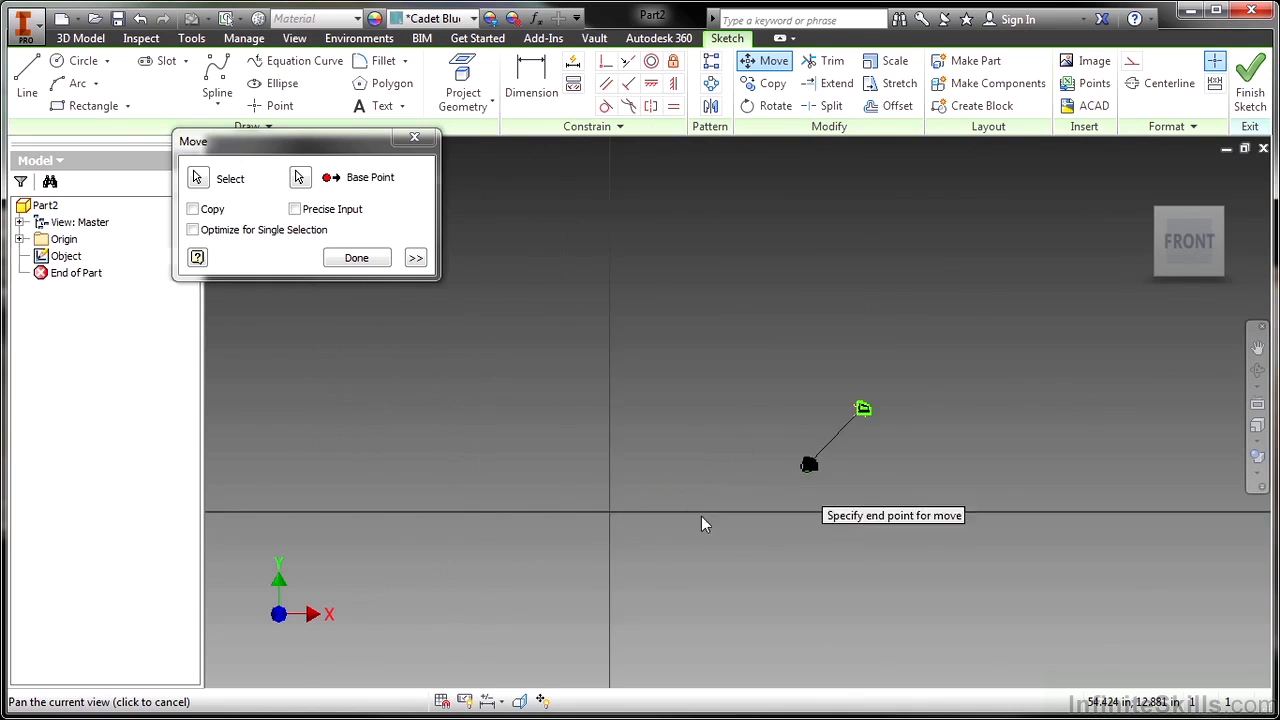
scroll(460, 497, up, 8)
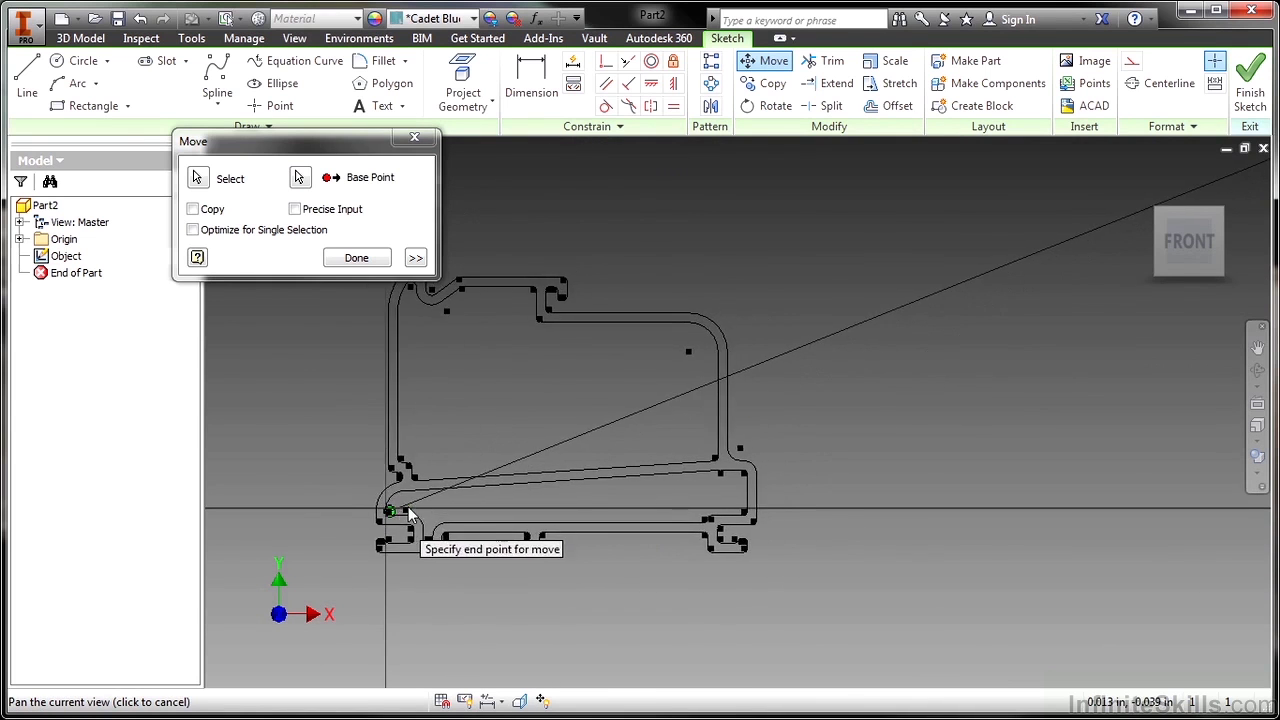
click(400, 510)
click(356, 257)
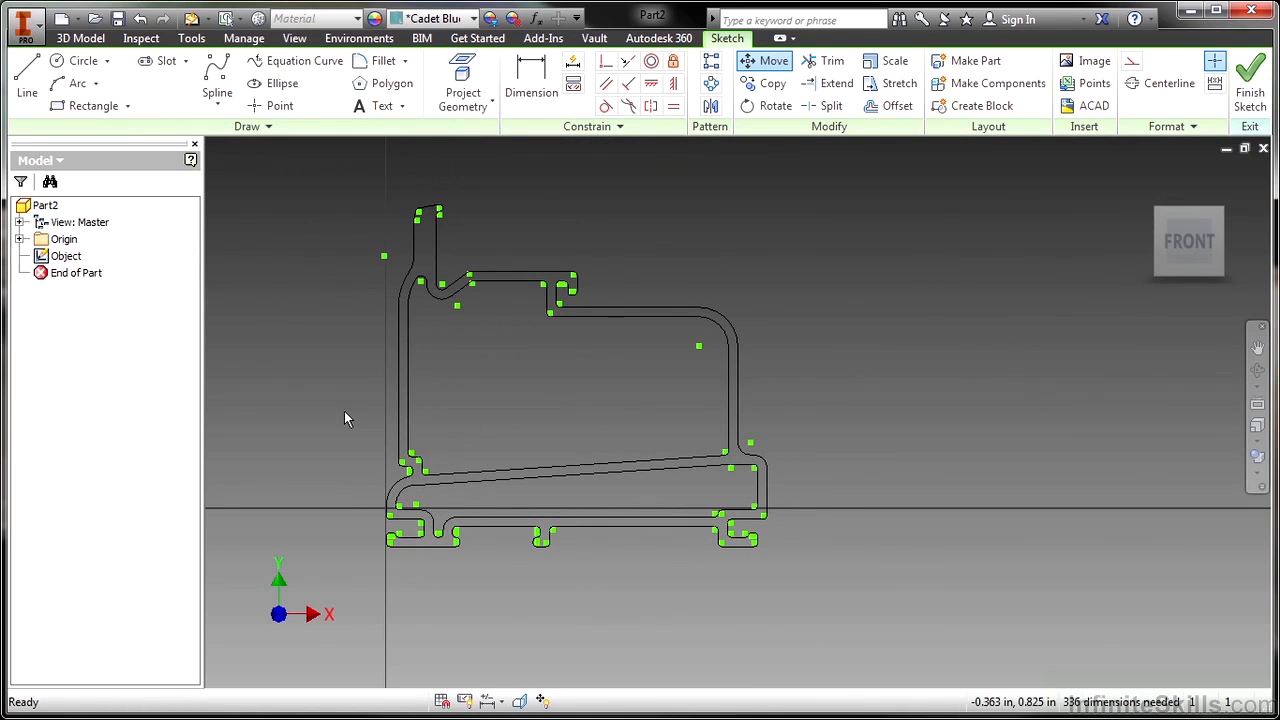
Project the origin's Center Point into the sketch
click(462, 85)
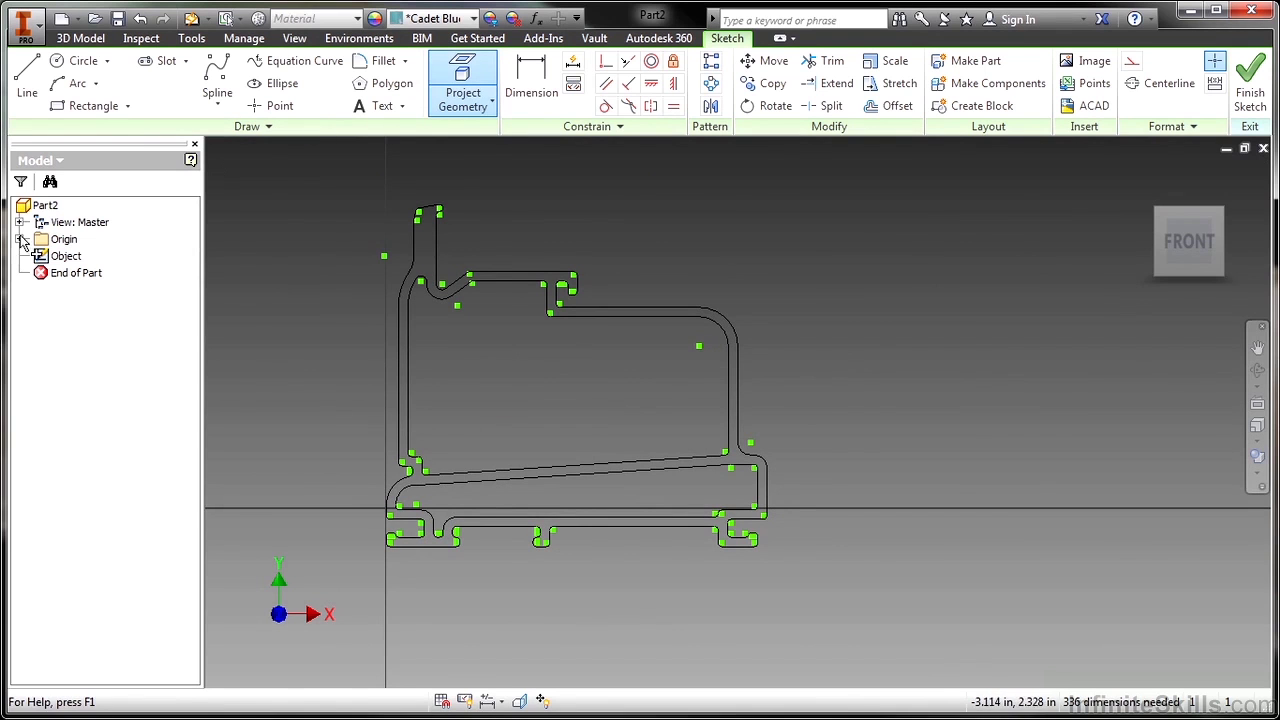
click(19, 239)
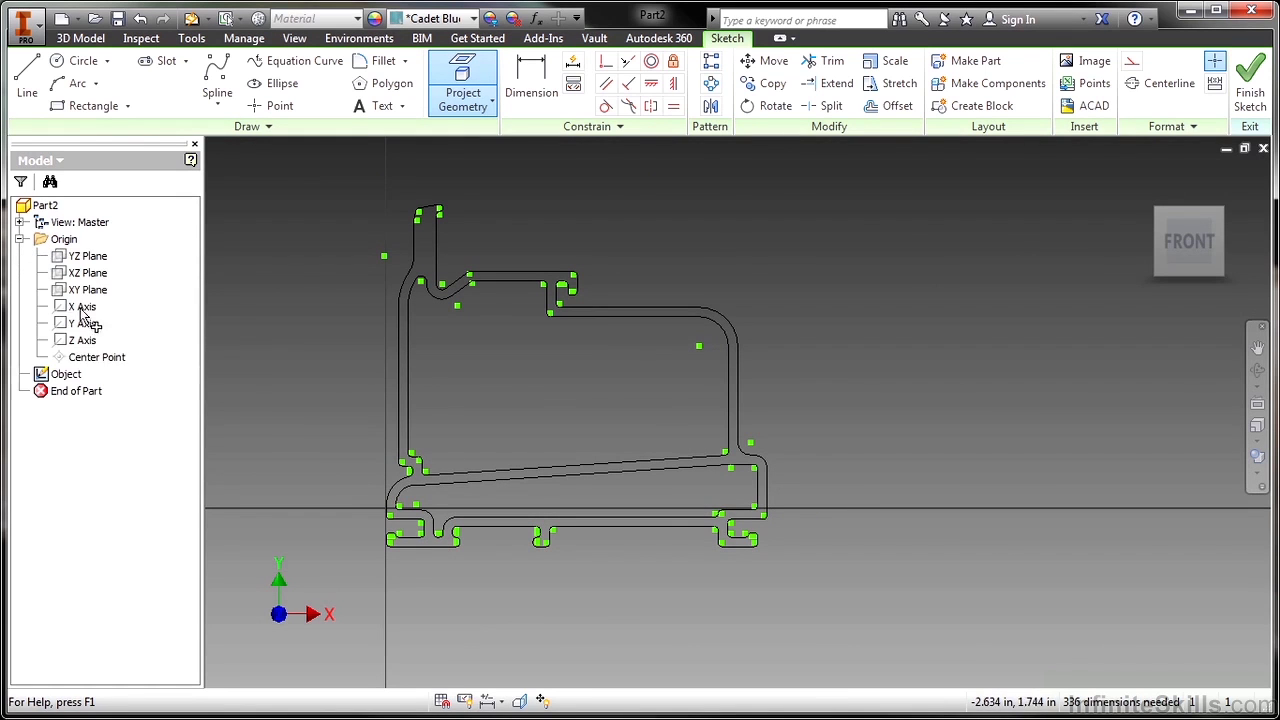
click(95, 357)
right_click(303, 341)
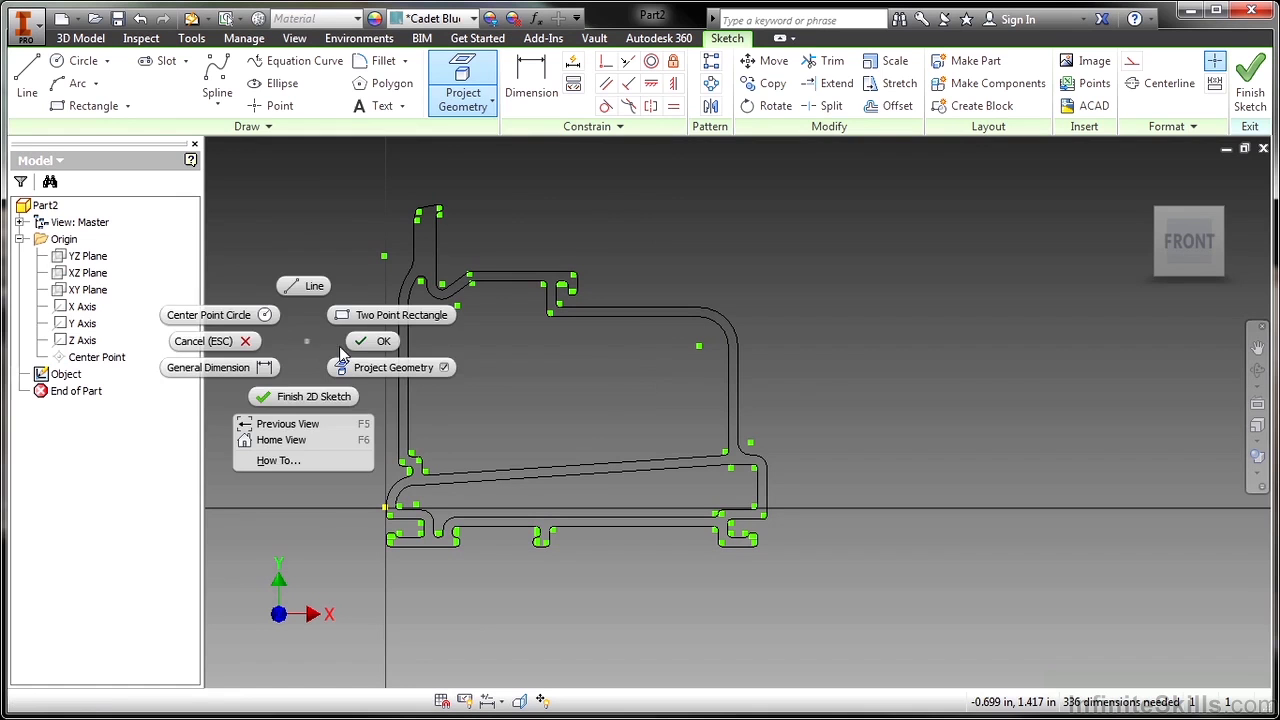
click(365, 345)
Move the entire profile from the small lower-left inner arc's centre exactly onto the projected centre point
click(762, 62)
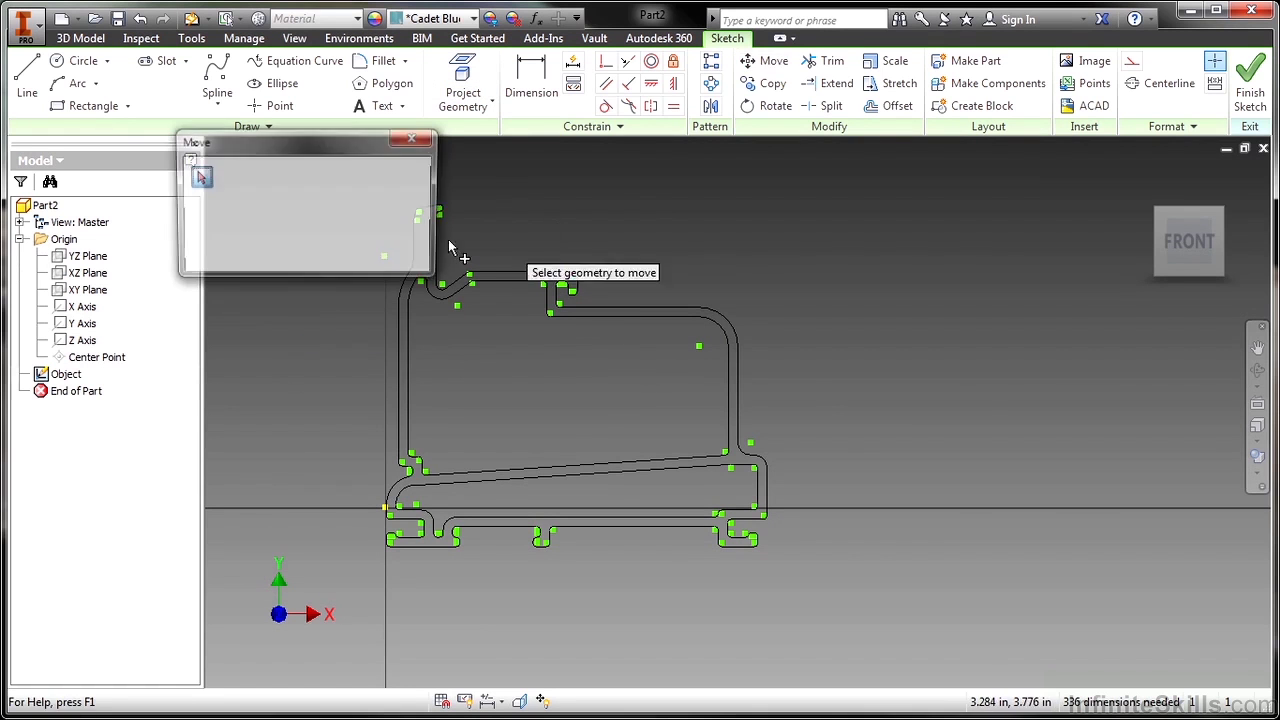
drag(358, 150, 270, 65)
mouse_move(371, 194)
mouse_down()
mouse_move(586, 471)
mouse_move(828, 605)
mouse_up()
click(205, 92)
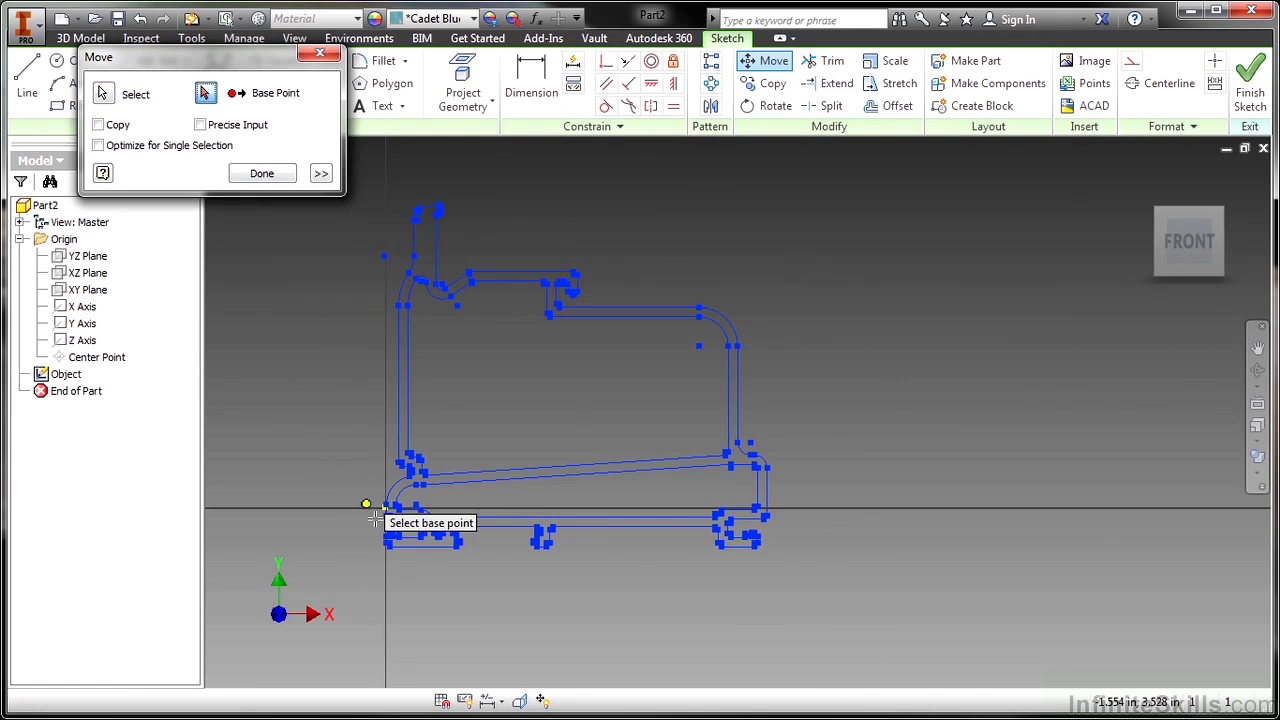
scroll(385, 516, up, 3)
scroll(385, 516, up, 2)
scroll(500, 462, down, 2)
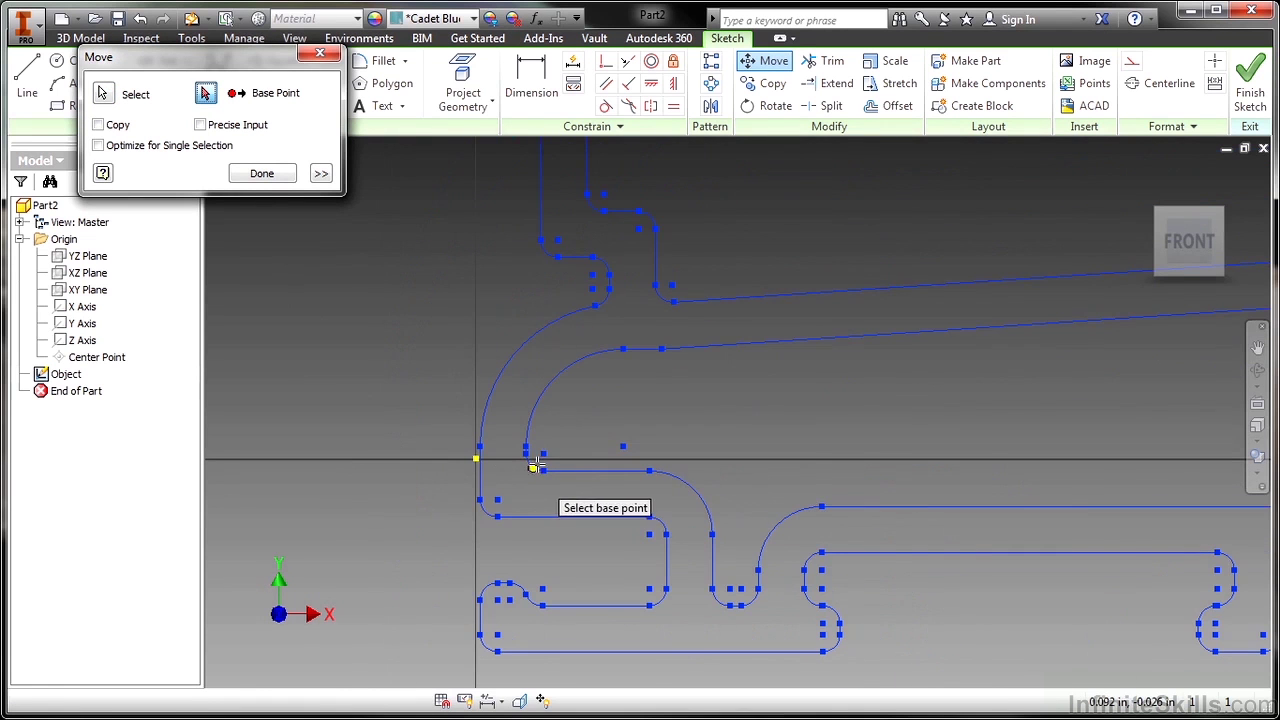
click(543, 454)
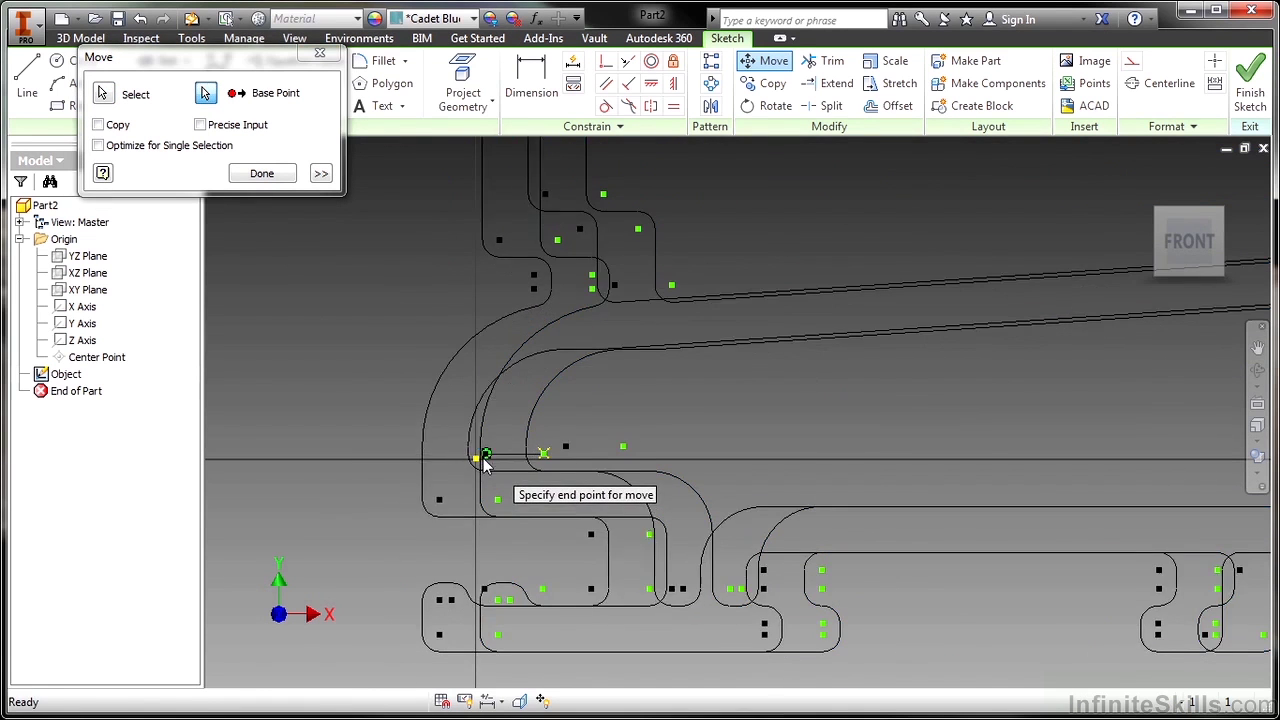
click(476, 459)
scroll(480, 450, down, 4)
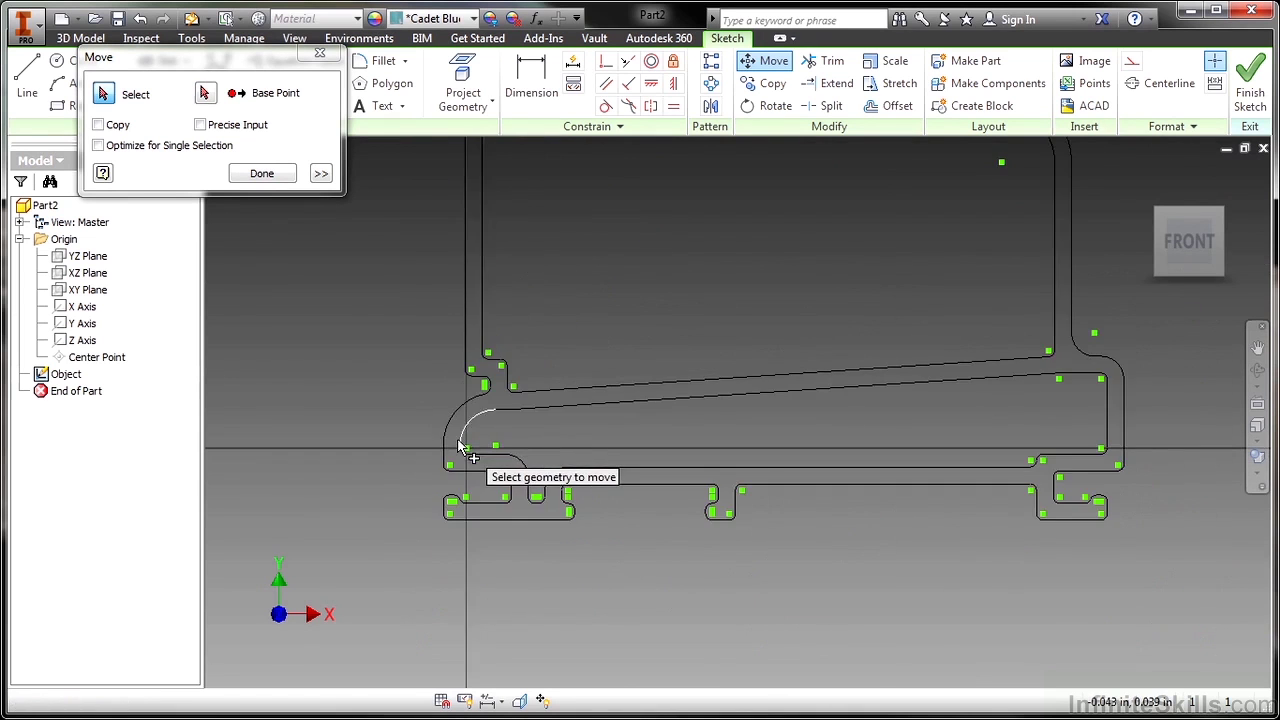
scroll(479, 406, up, 4)
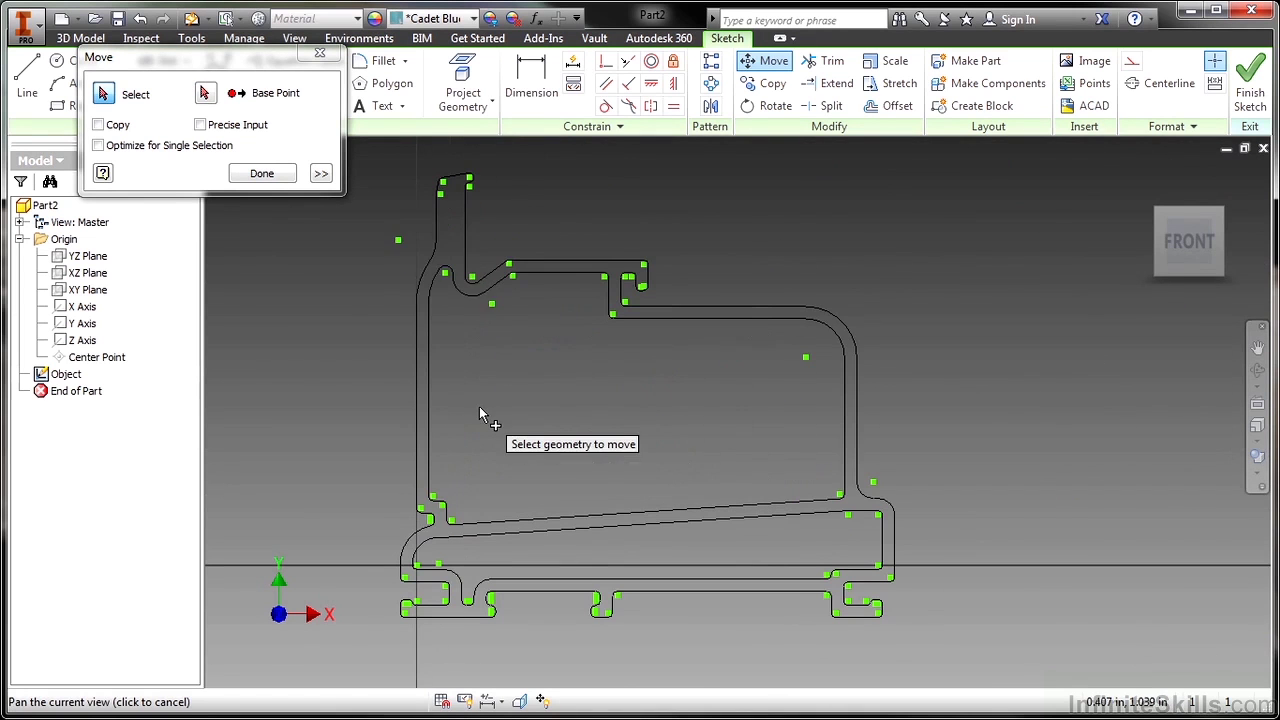
click(261, 173)
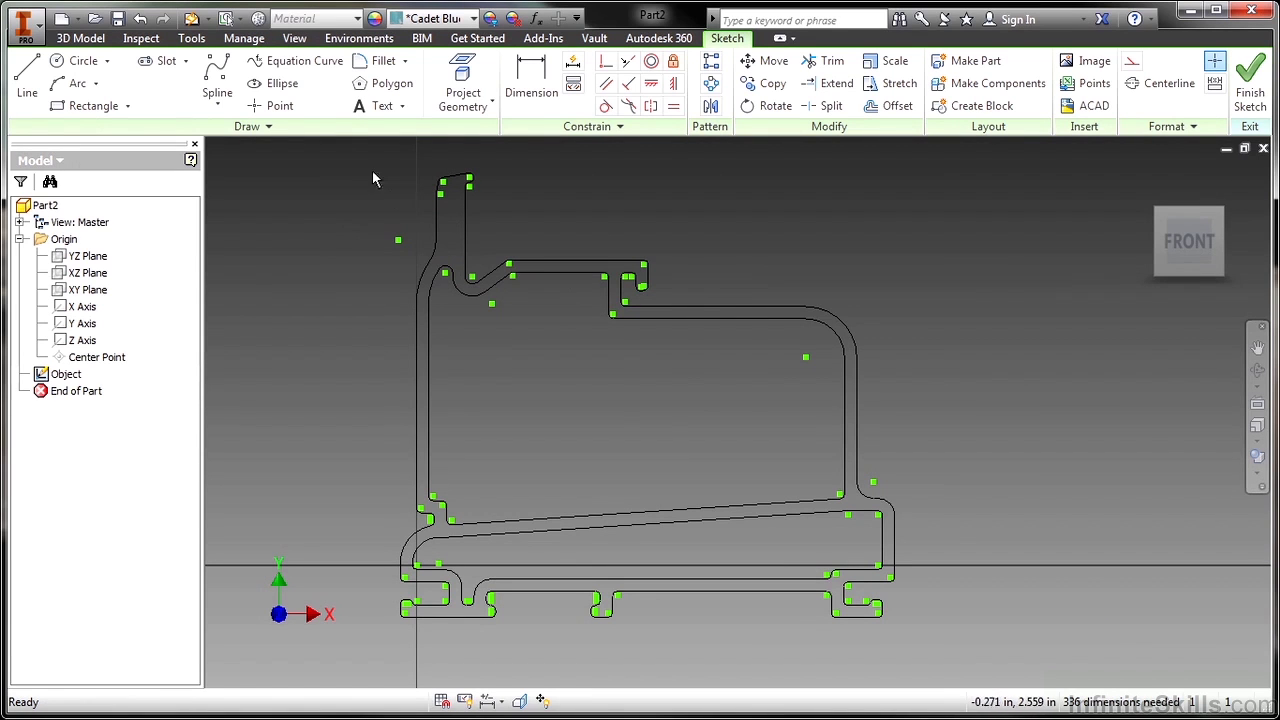
Set the line color of all profile geometry to Default in its geometry properties
mouse_move(343, 152)
mouse_down()
mouse_move(500, 334)
mouse_move(943, 688)
mouse_up()
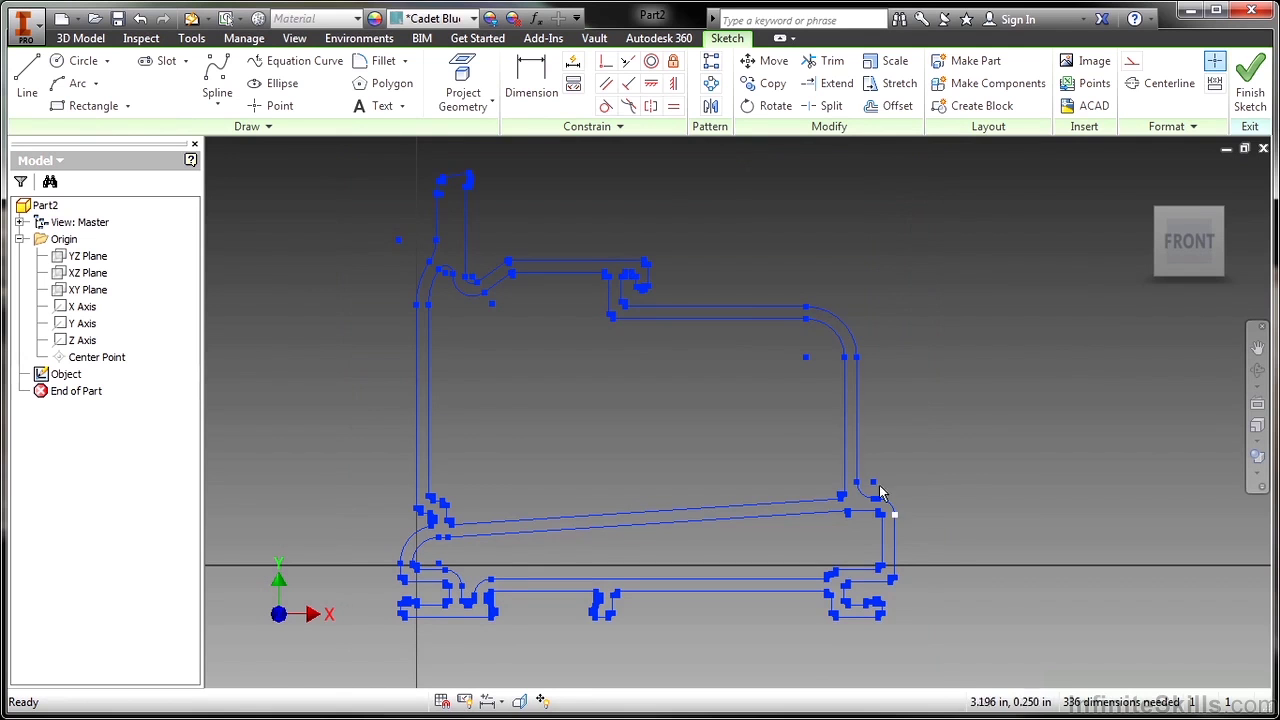
right_click(737, 320)
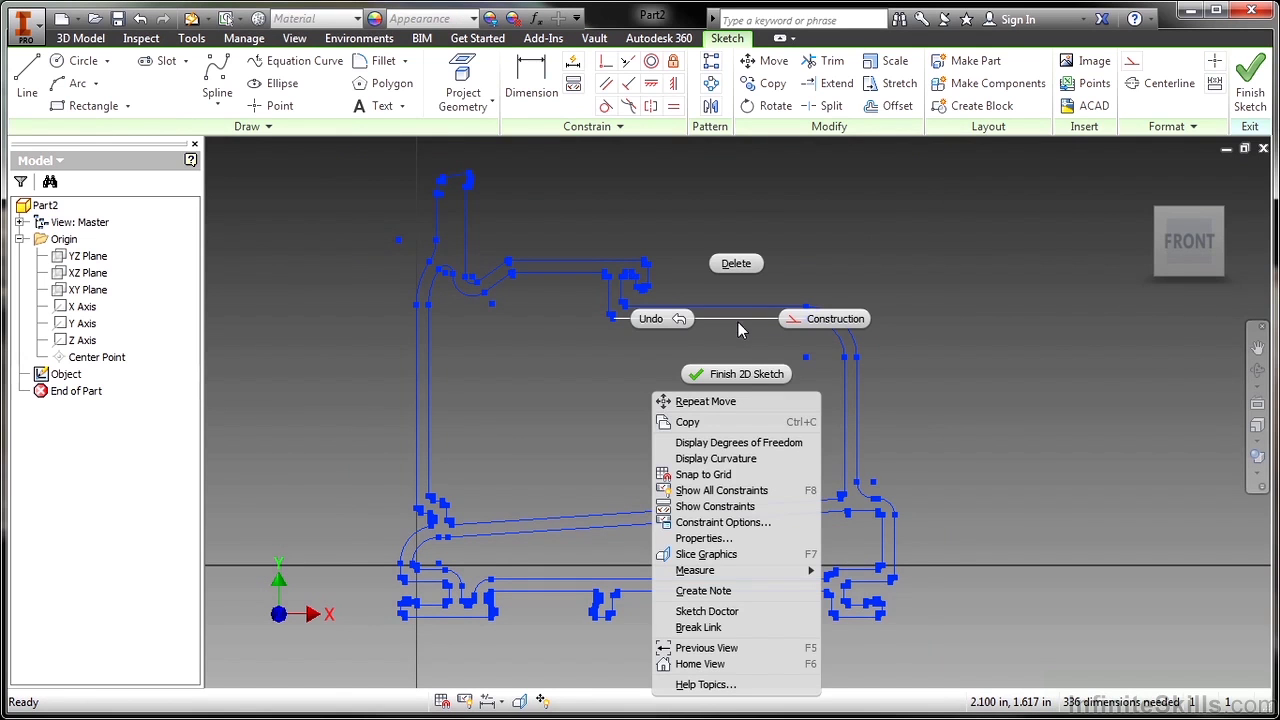
click(722, 540)
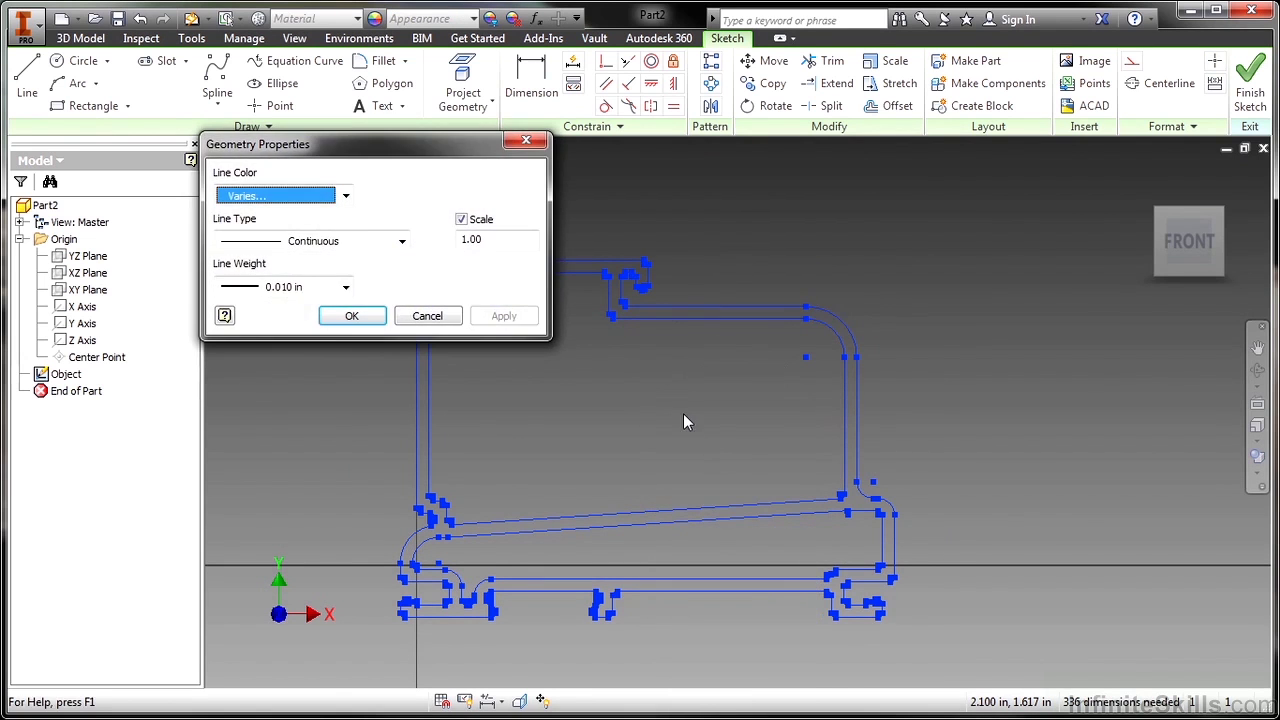
click(345, 197)
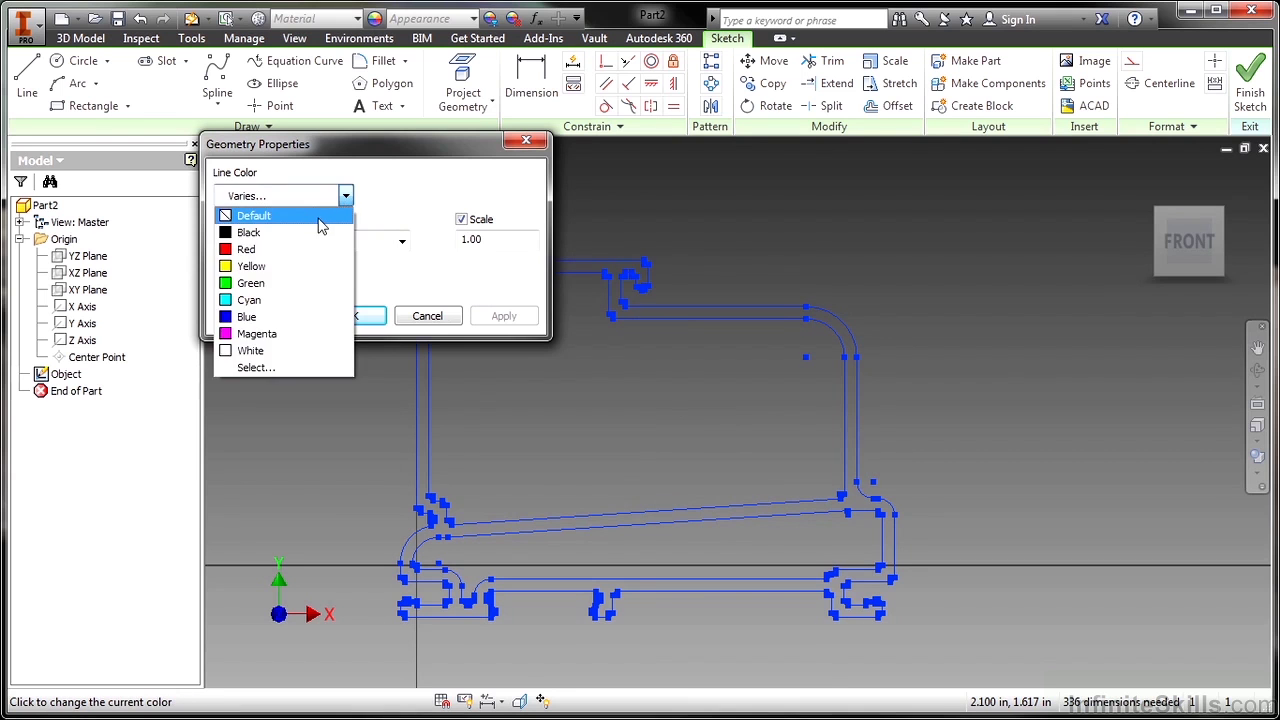
click(268, 218)
click(504, 322)
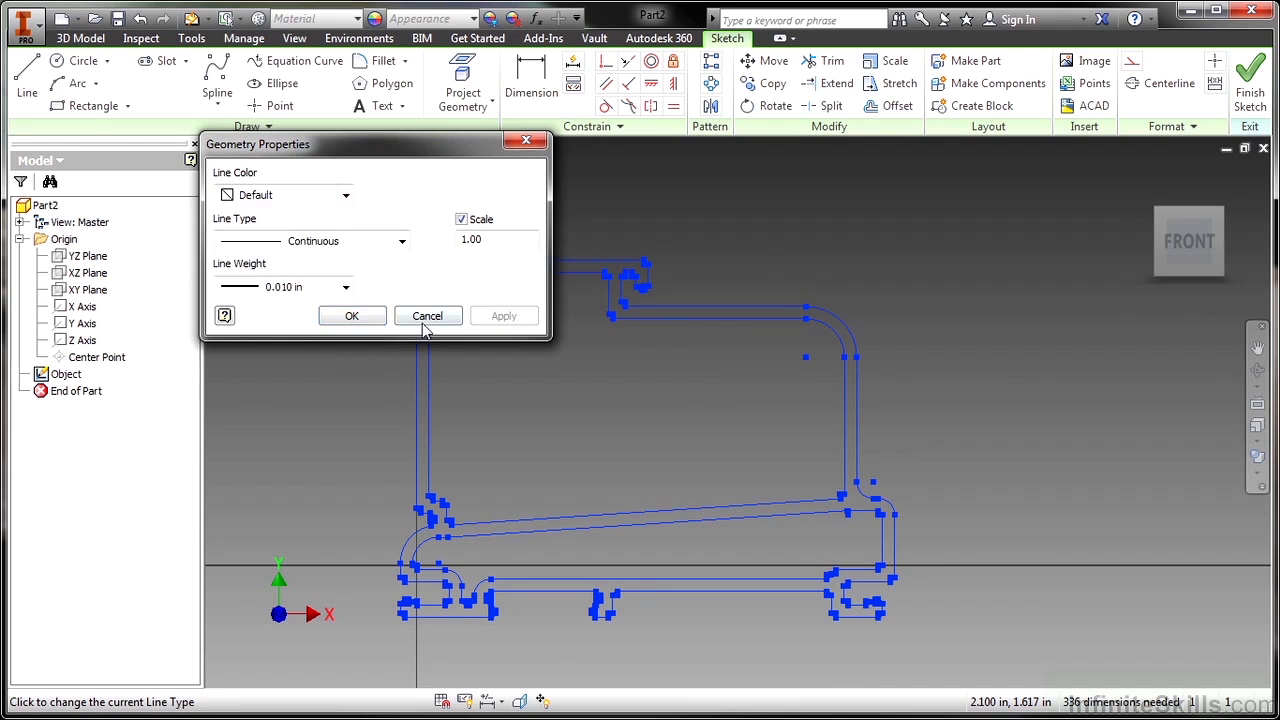
click(378, 318)
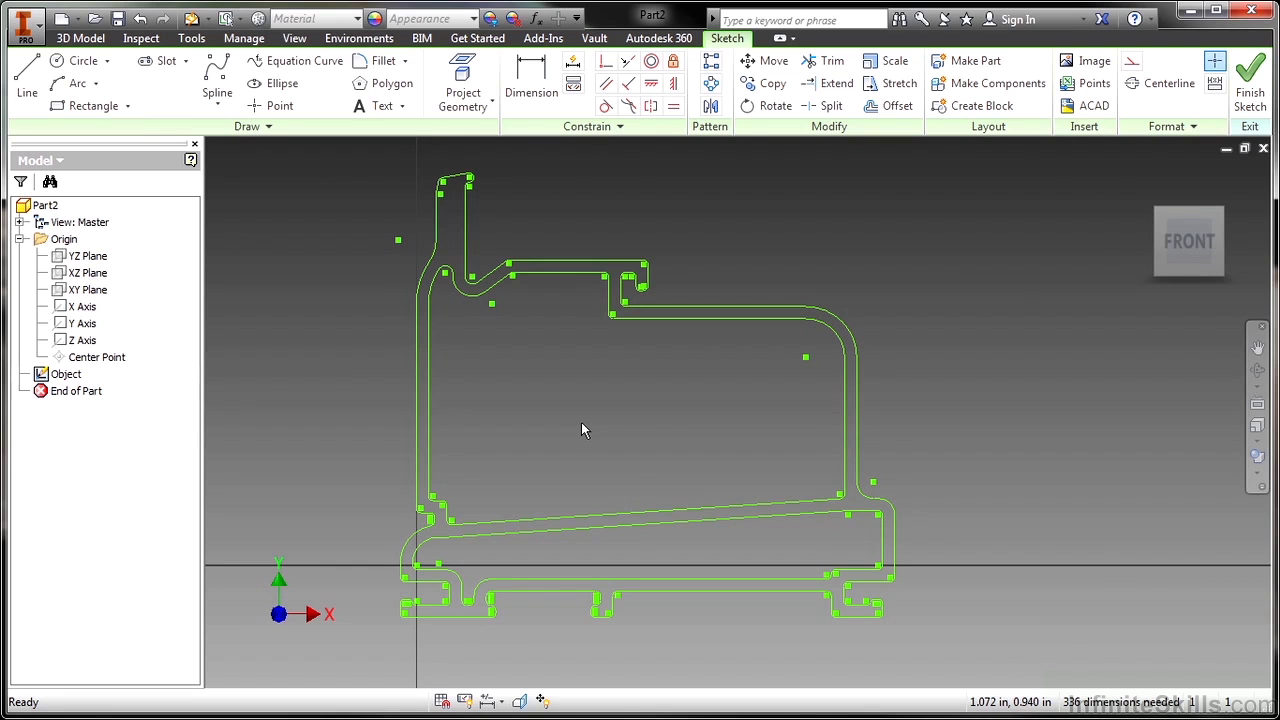
Apply a Fix constraint to the entire profile and finish the sketch
scroll(581, 430, up, 1)
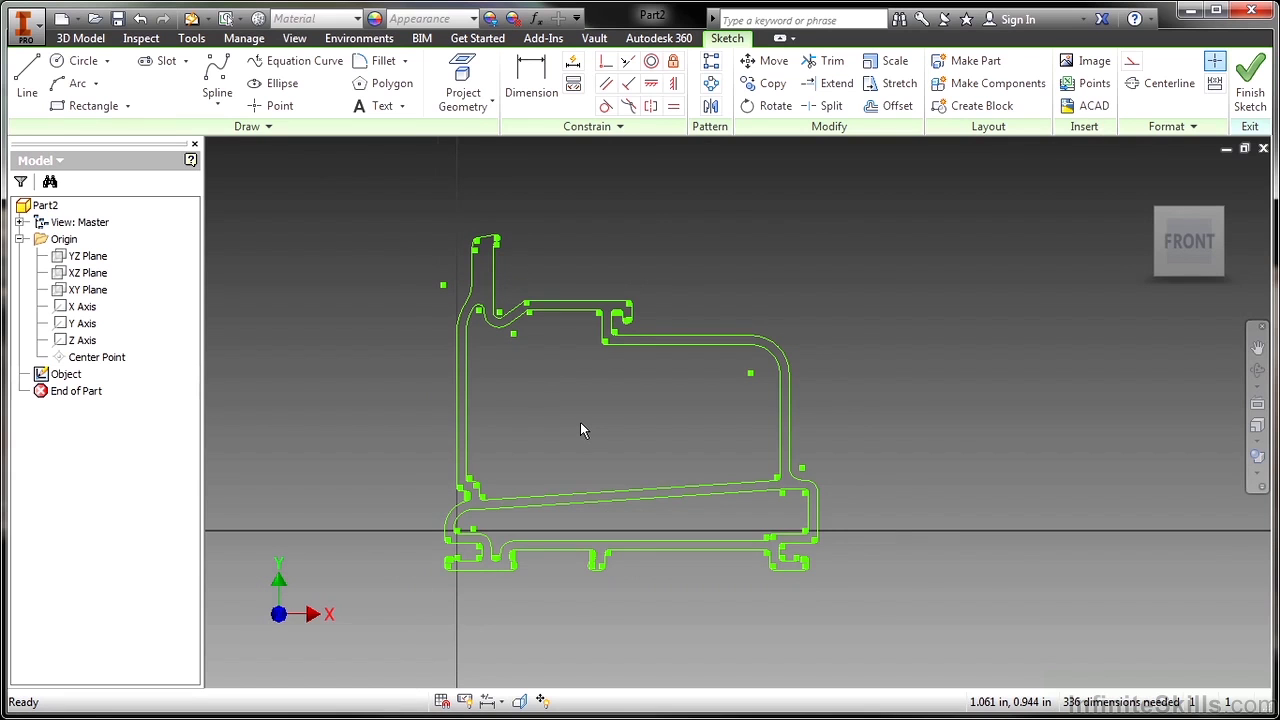
mouse_move(372, 180)
mouse_down()
mouse_move(716, 450)
mouse_move(862, 591)
mouse_up()
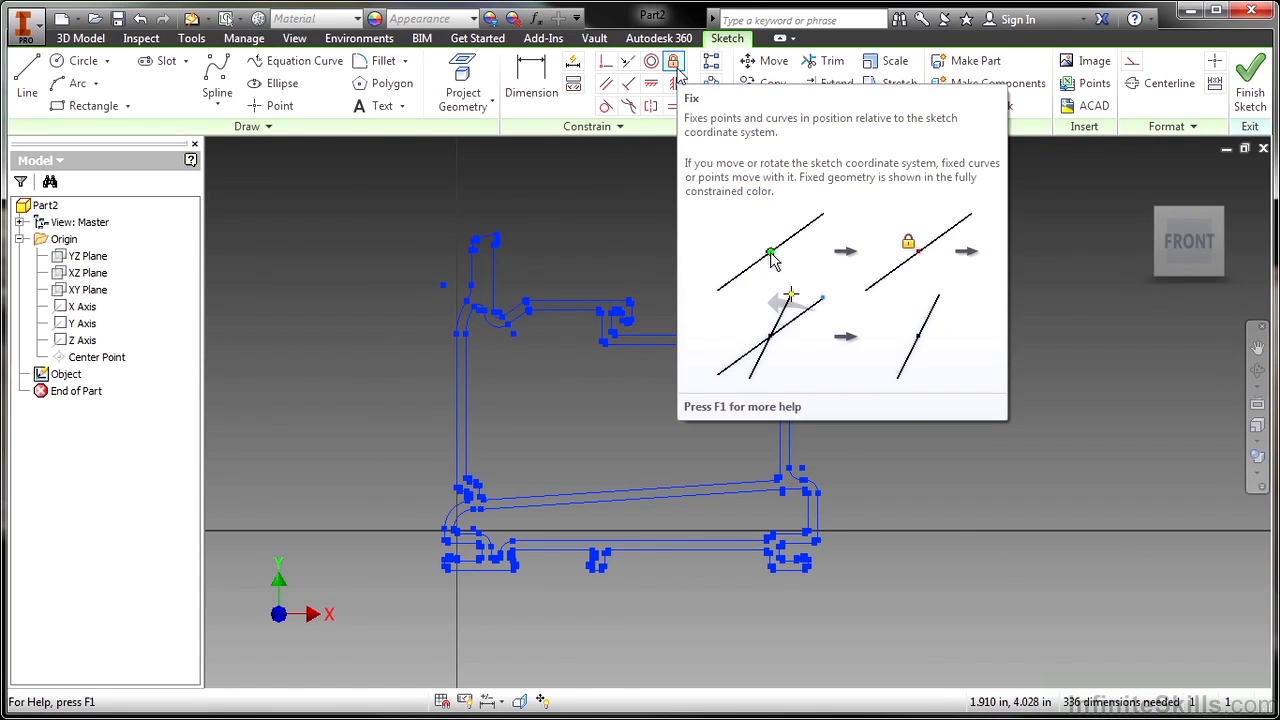
click(674, 66)
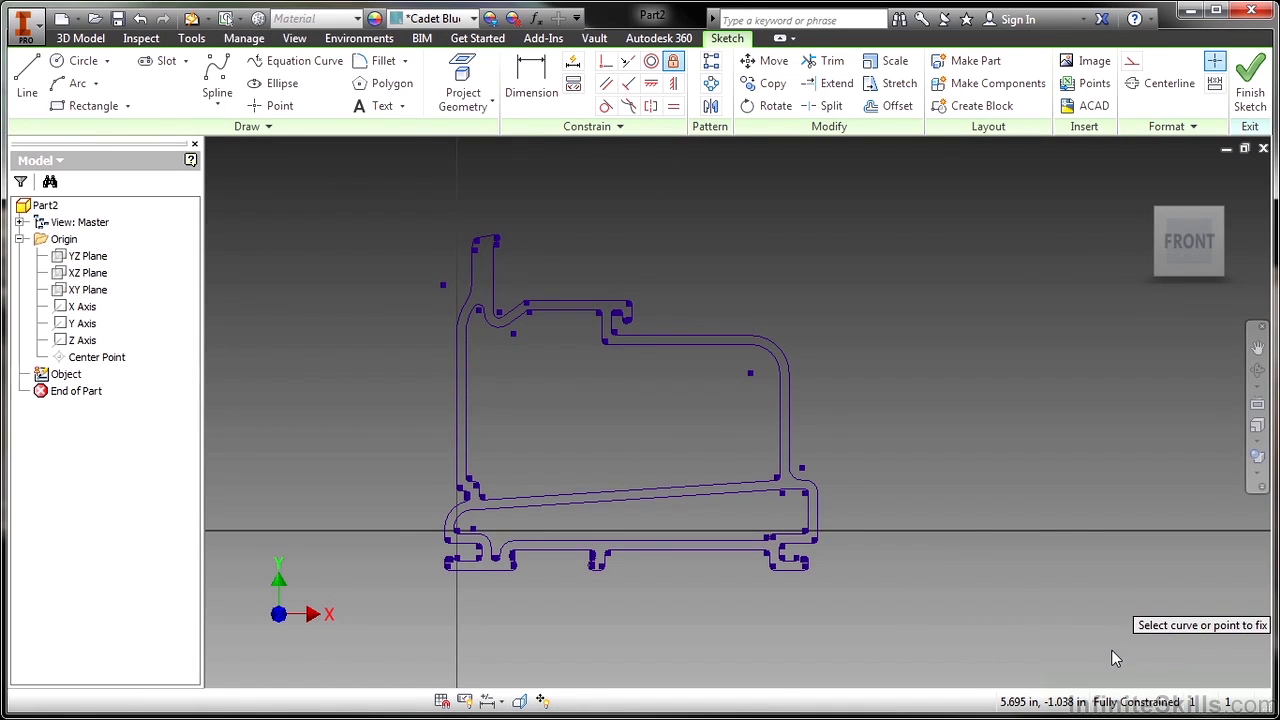
right_click(572, 386)
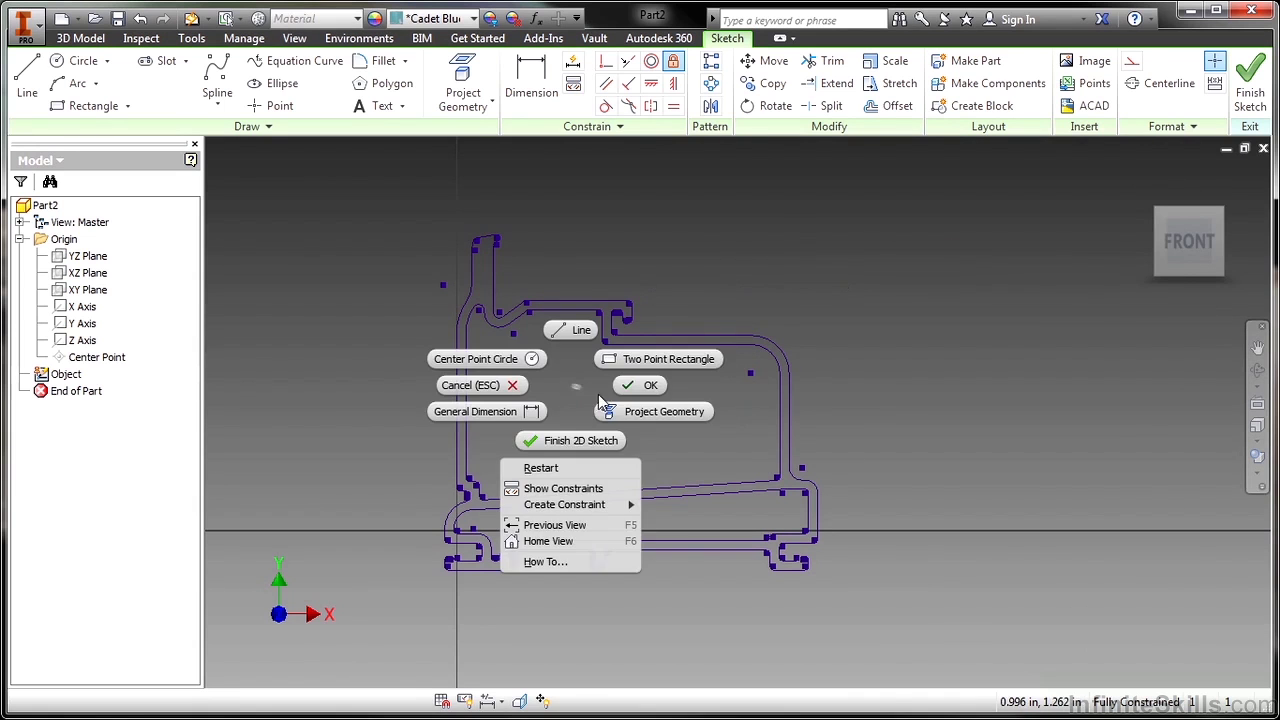
click(565, 440)
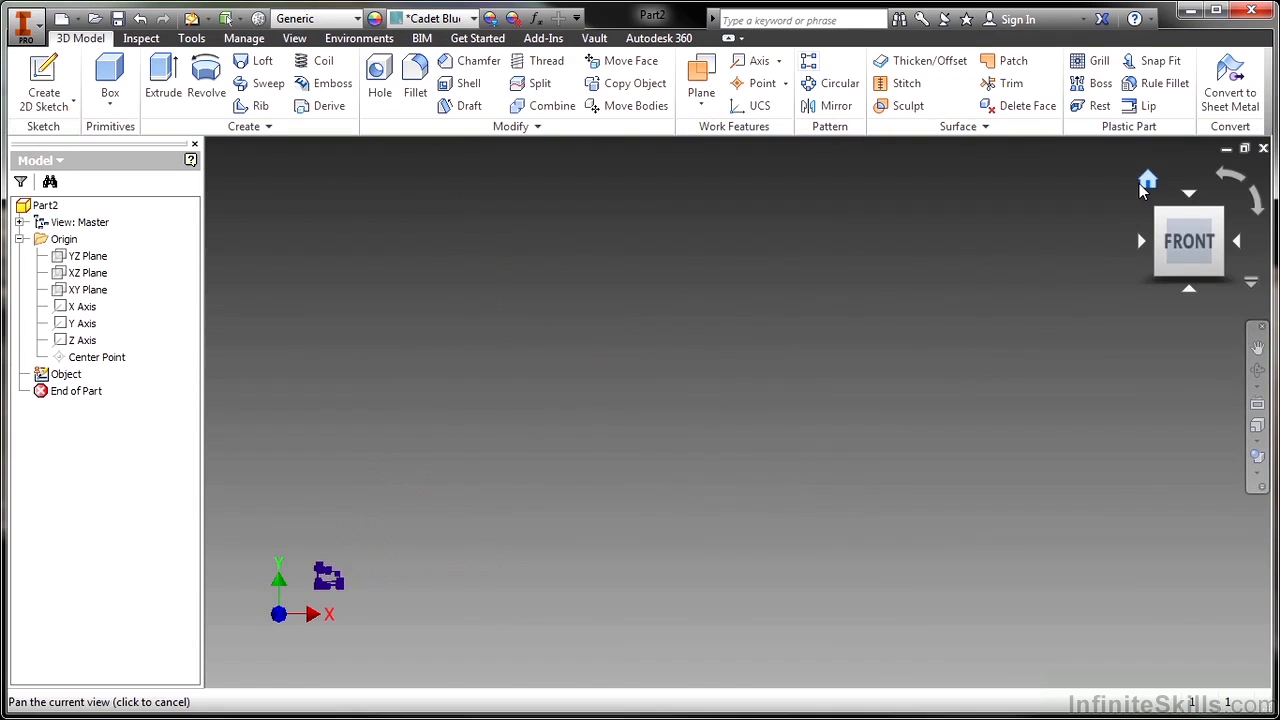
Switch to the home view and extrude the profile as a solid to a distance of 1.1875 in
click(1145, 185)
right_click(513, 337)
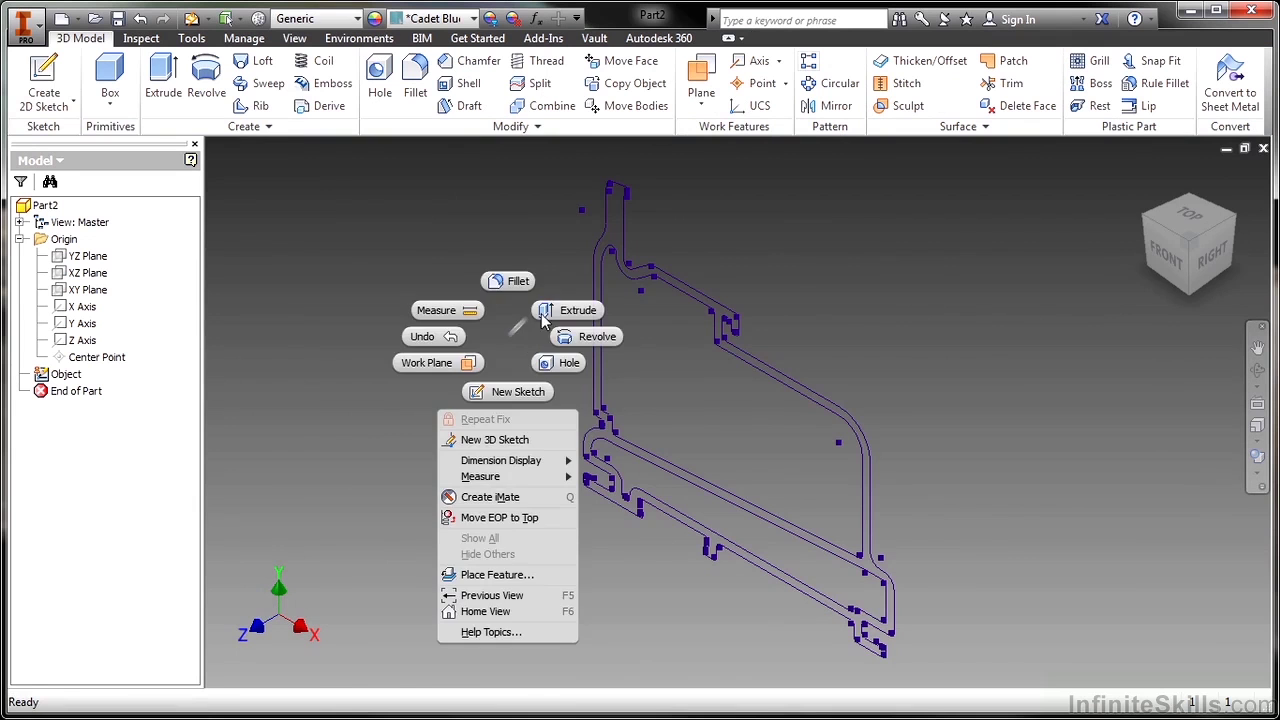
click(555, 310)
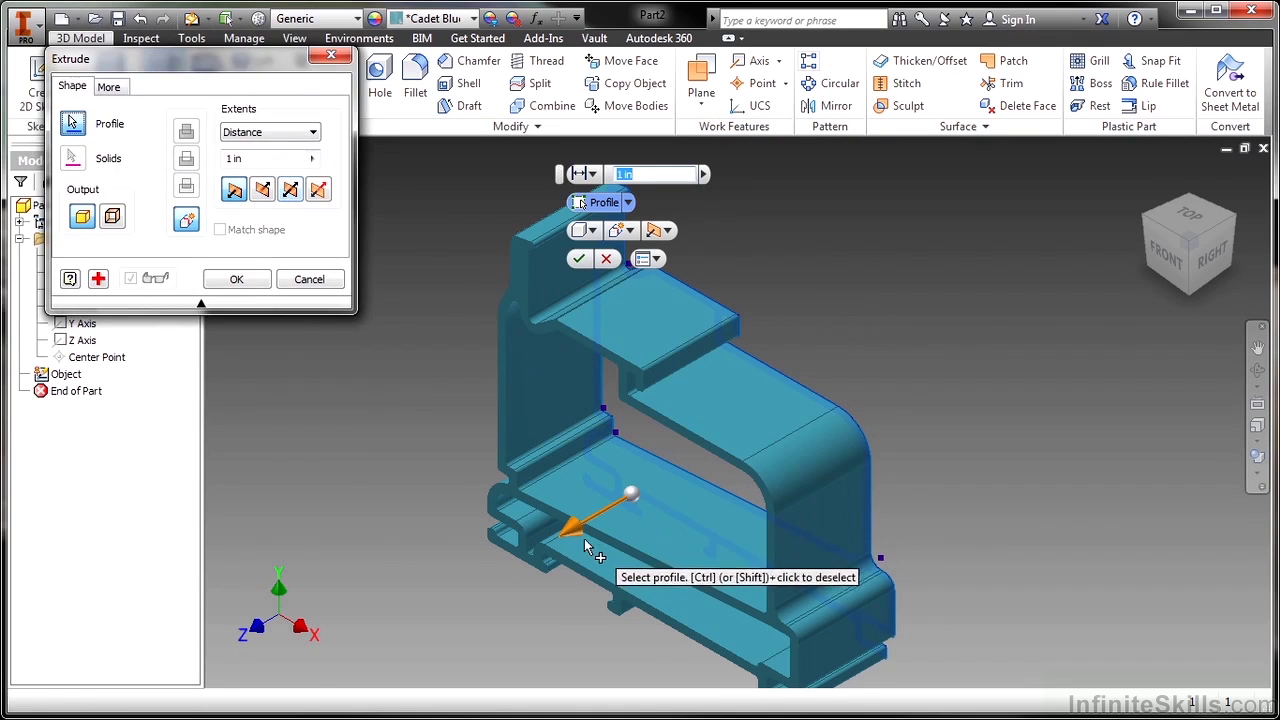
drag(580, 532, 514, 470)
right_click(369, 386)
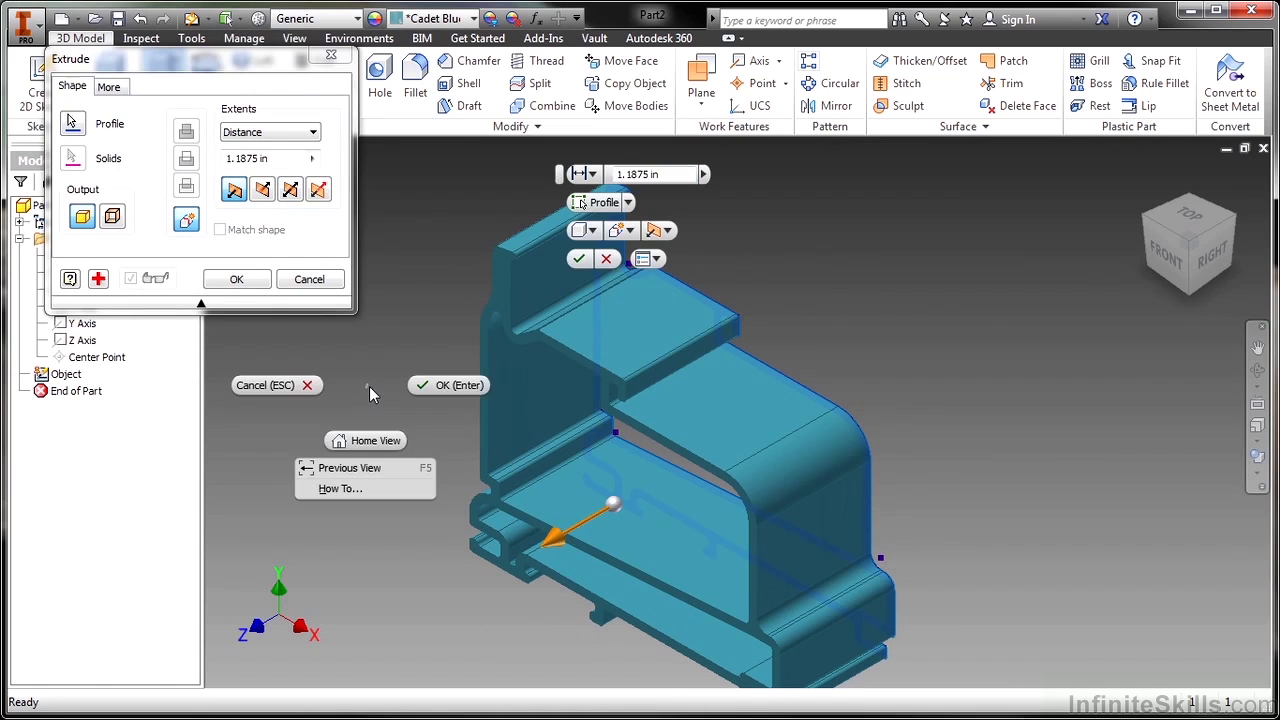
click(428, 385)
middle_drag(386, 463, 358, 387)
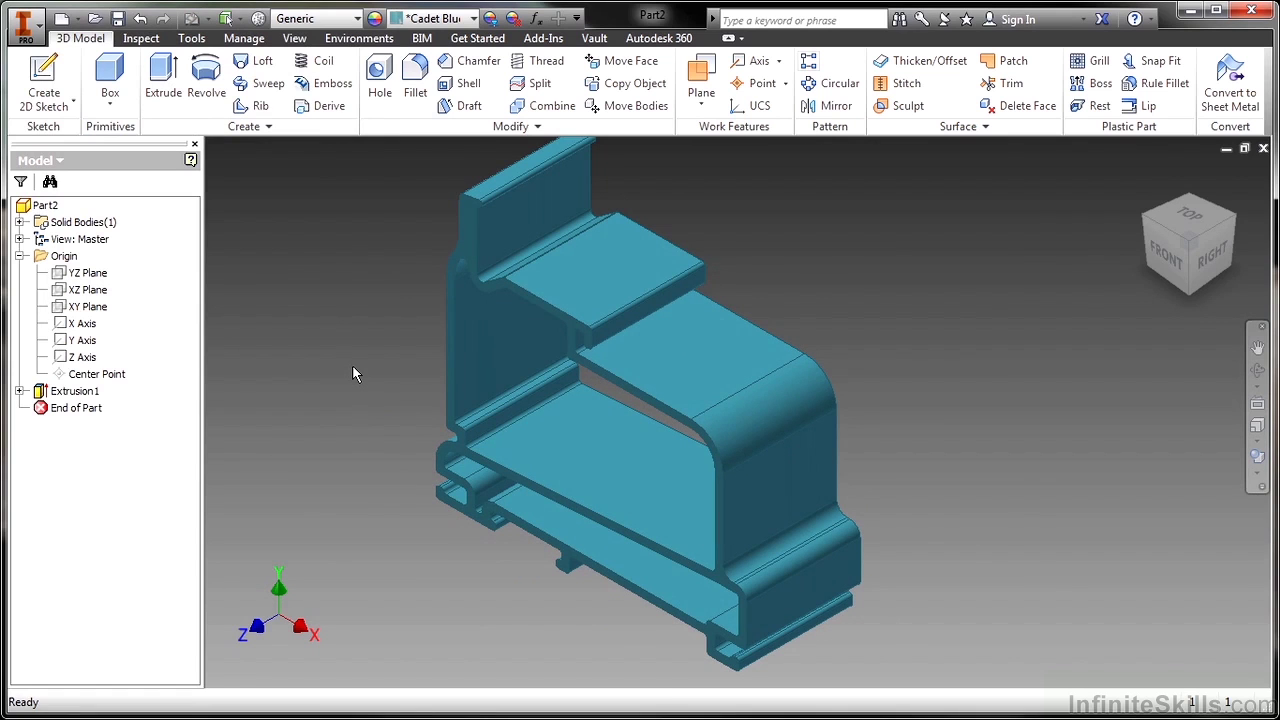